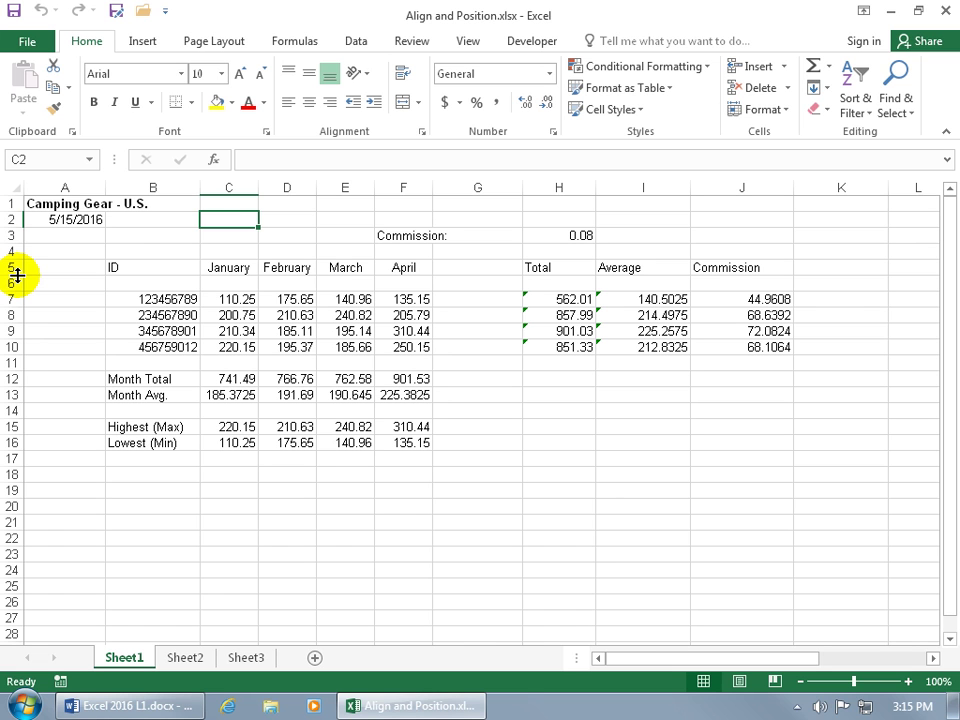
- Make row 5 taller and set the month headings in C5:F5 to Middle Align, trying Top Align first
drag(18, 275, 16, 317)
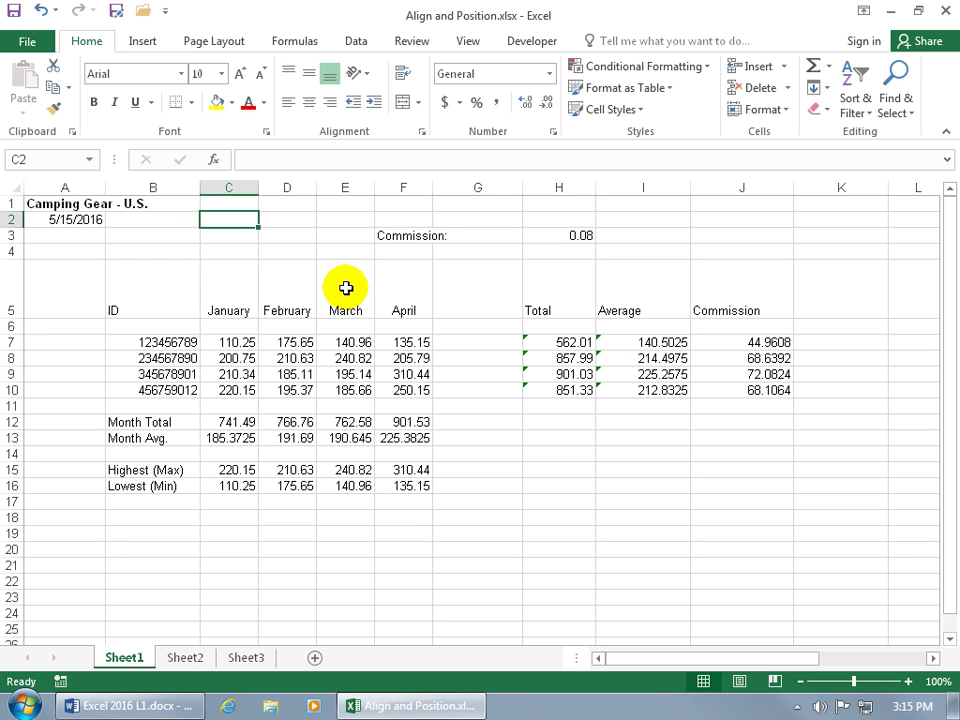
click(223, 288)
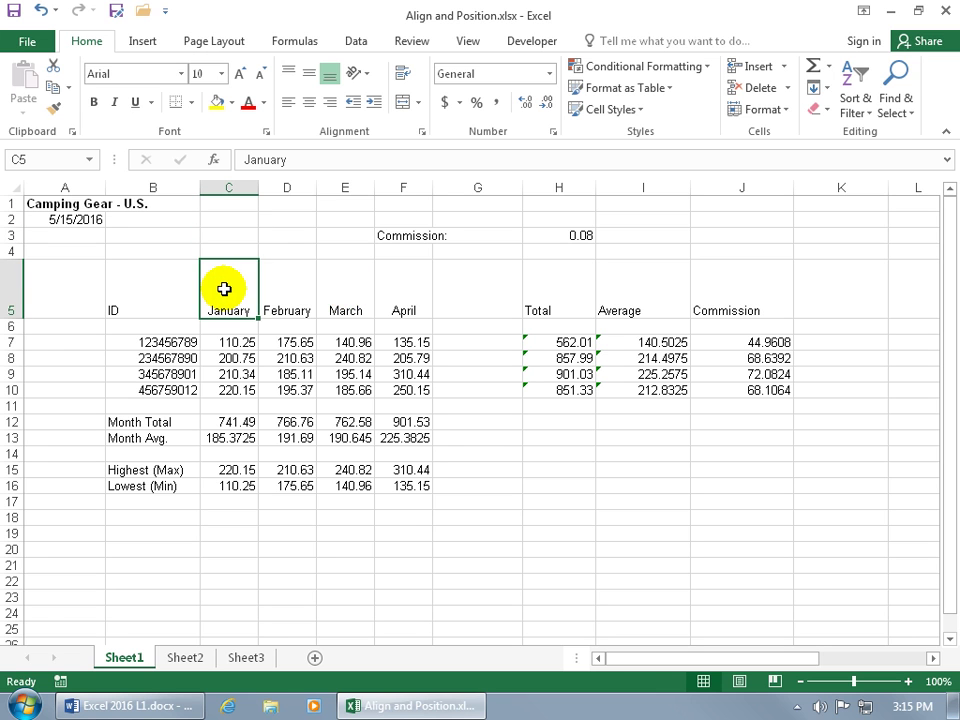
drag(249, 289, 390, 287)
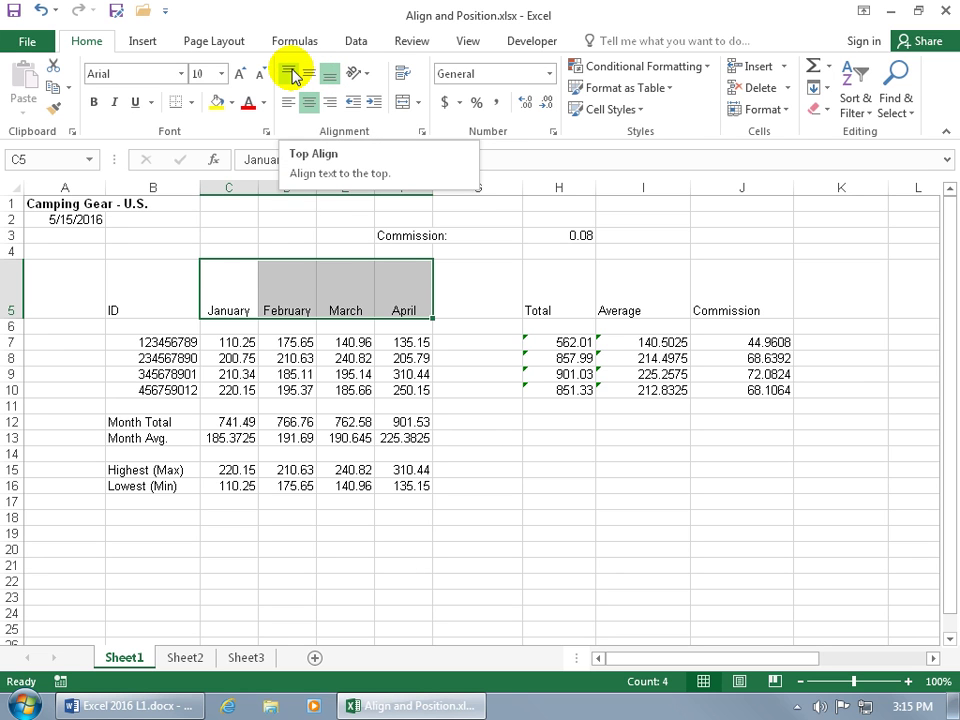
click(289, 74)
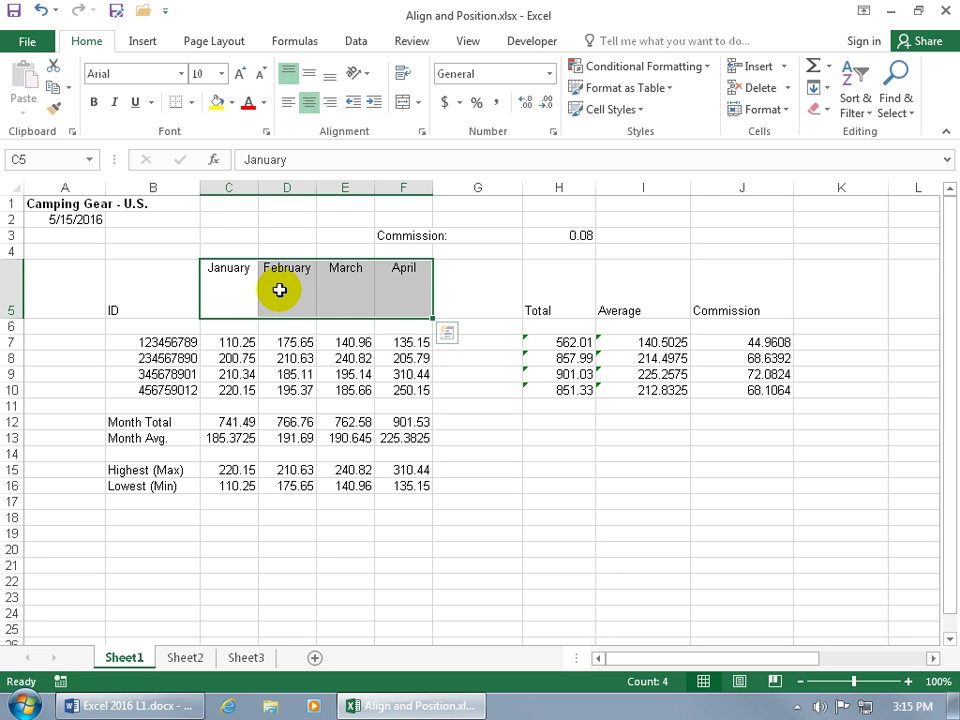
click(309, 74)
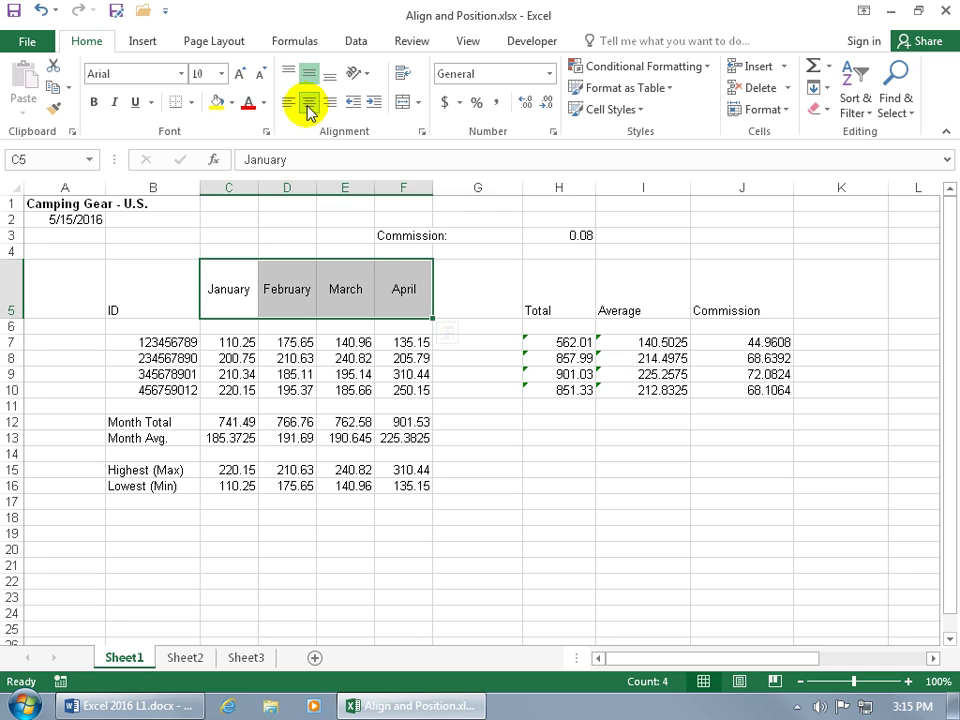
- Right-align the month headings in C5:F5 after trying left alignment, and rotate them with Angle Counterclockwise
click(288, 102)
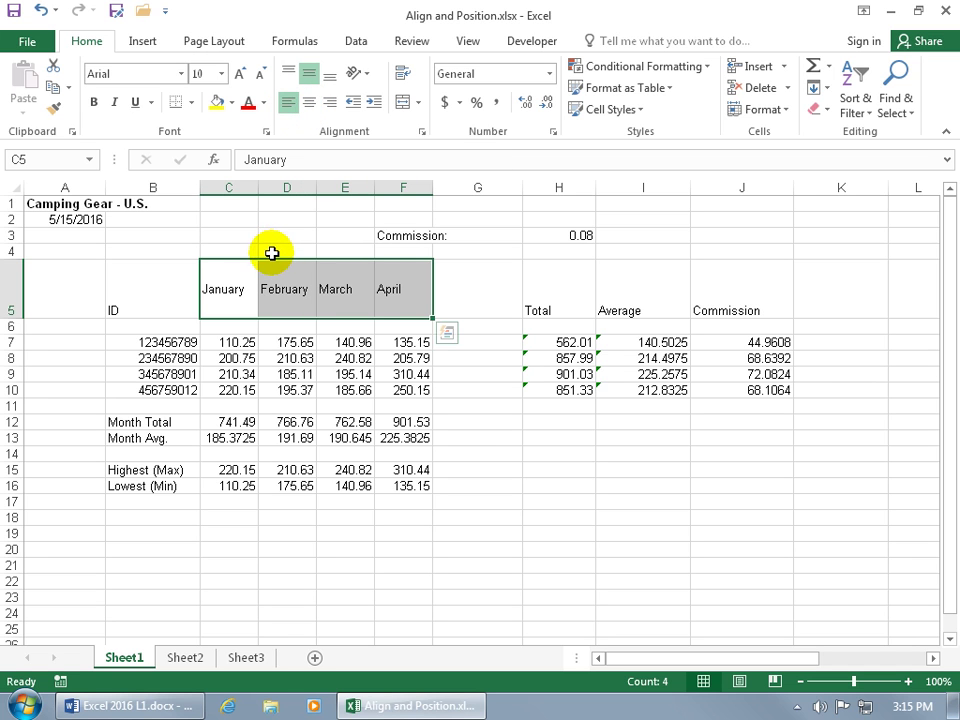
click(329, 102)
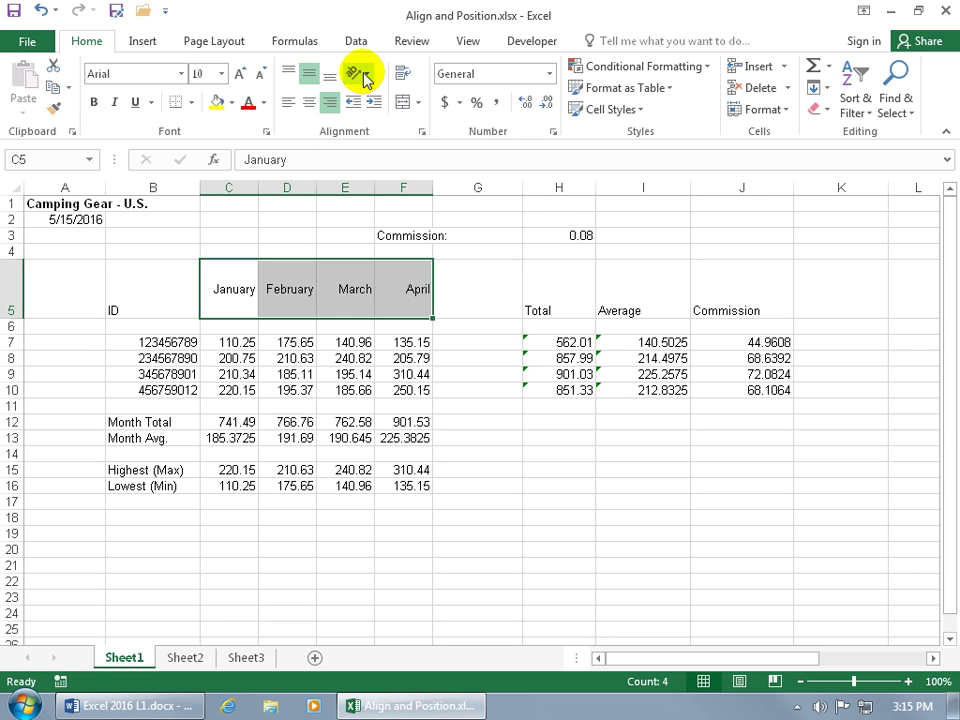
click(365, 76)
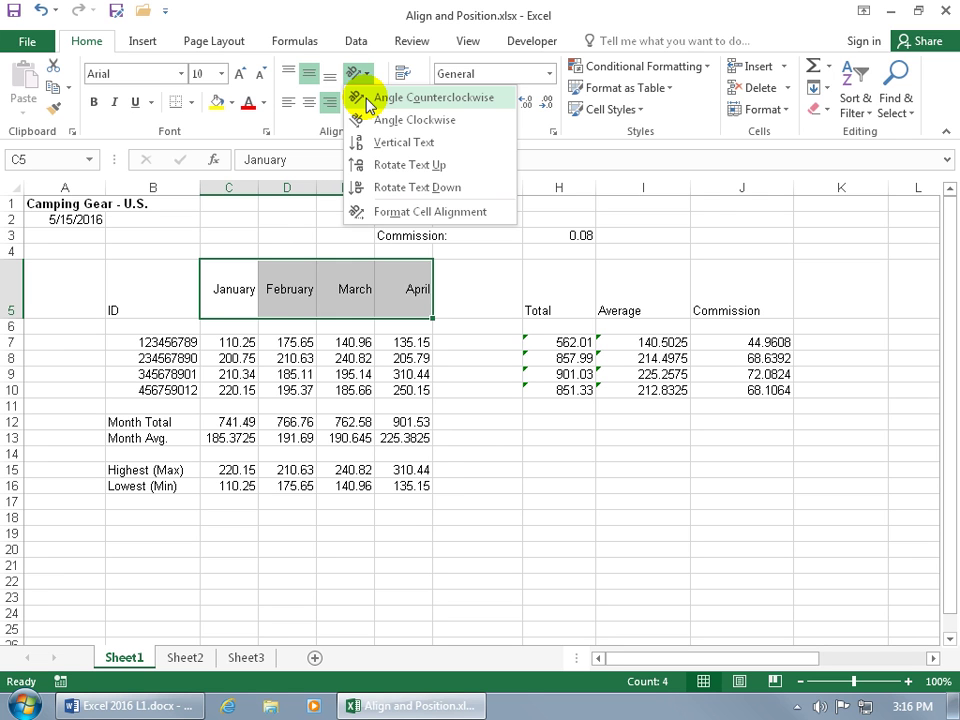
click(368, 100)
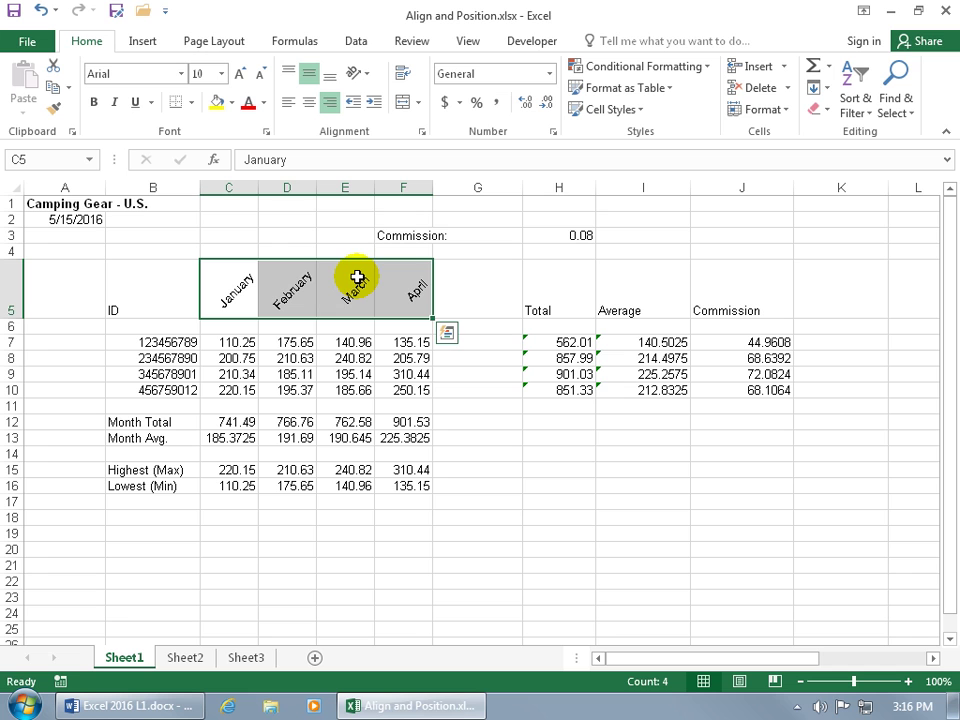
- Enter 0 in B1 beside the Camping Gear title and undo the entry, doing this twice
click(92, 204)
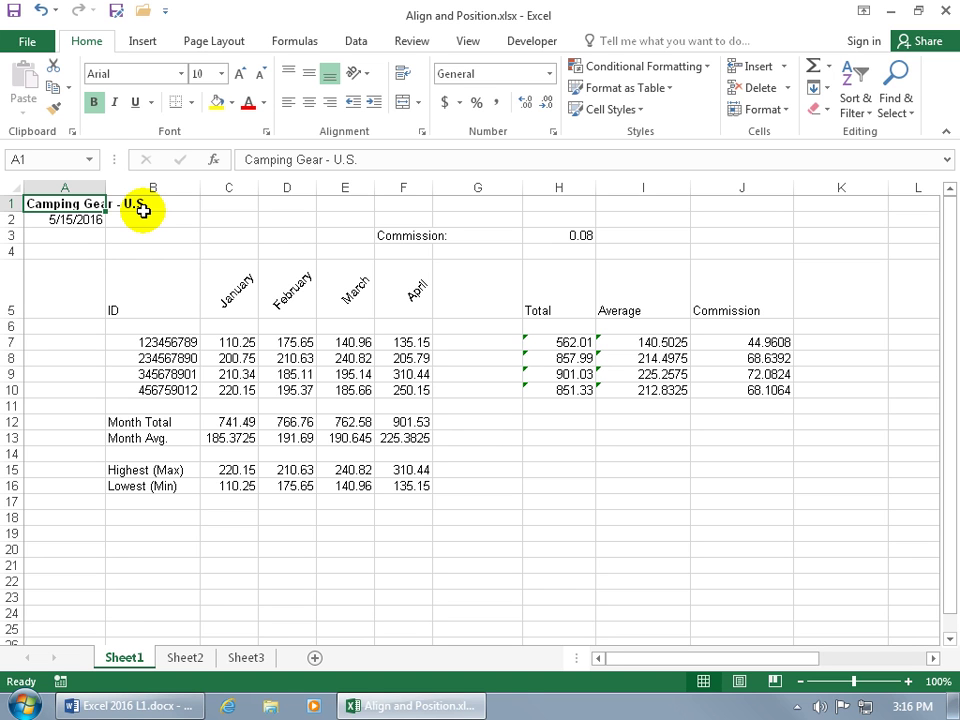
click(150, 205)
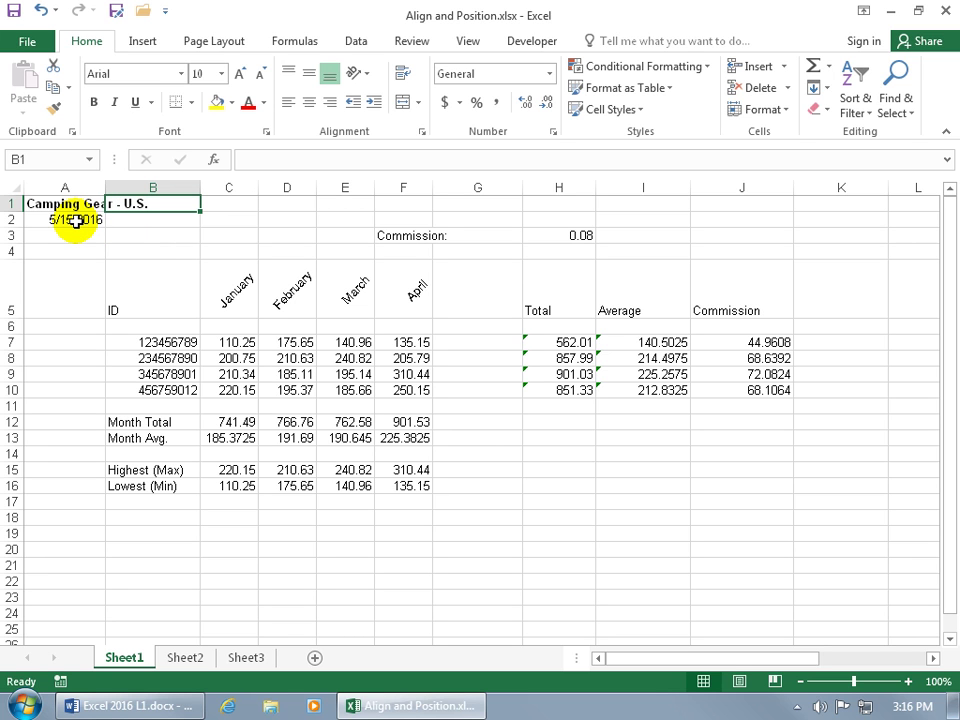
text(0)
key(Return)
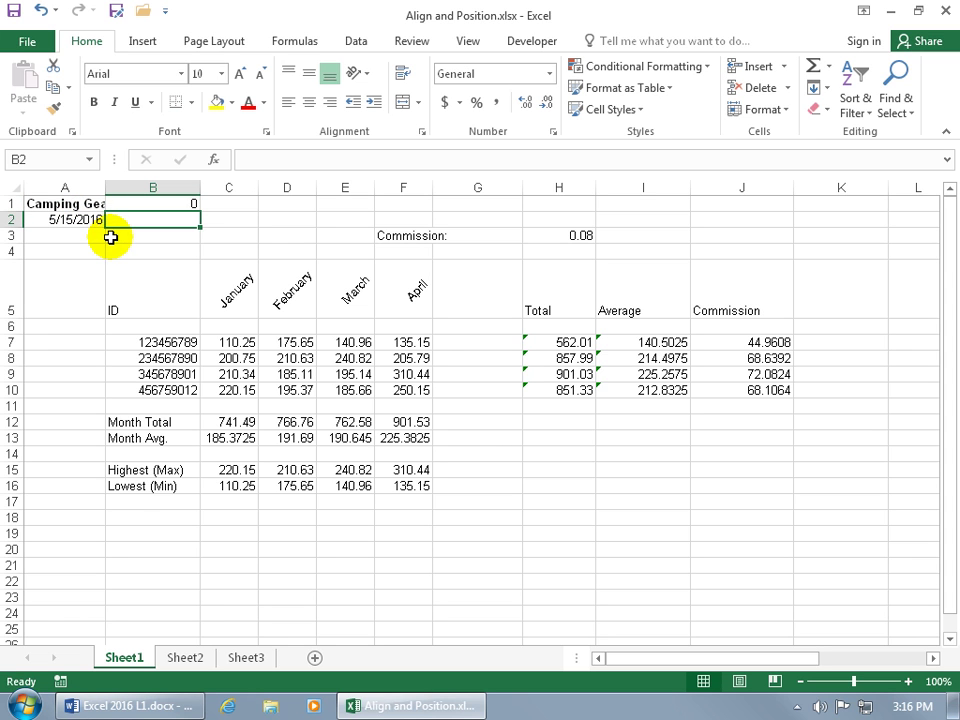
click(40, 9)
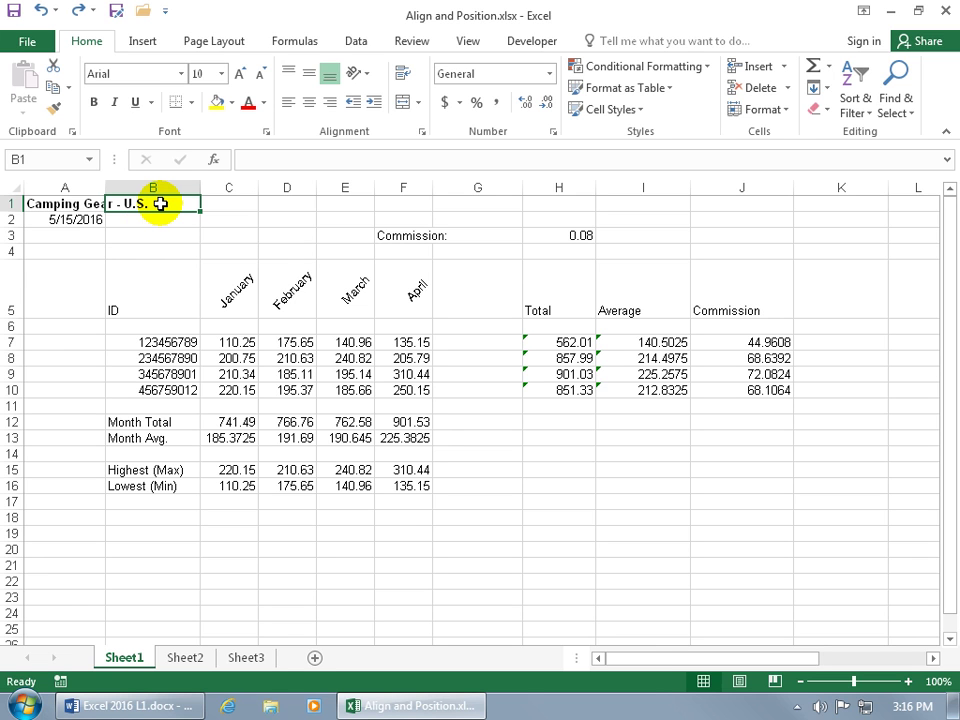
text(0)
key(Return)
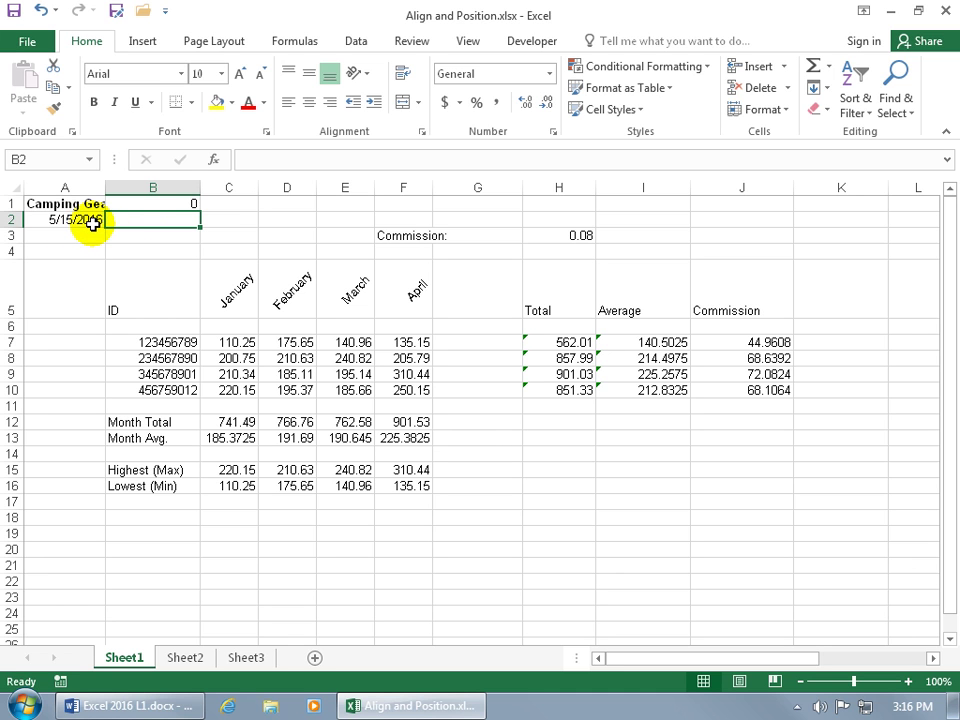
click(40, 9)
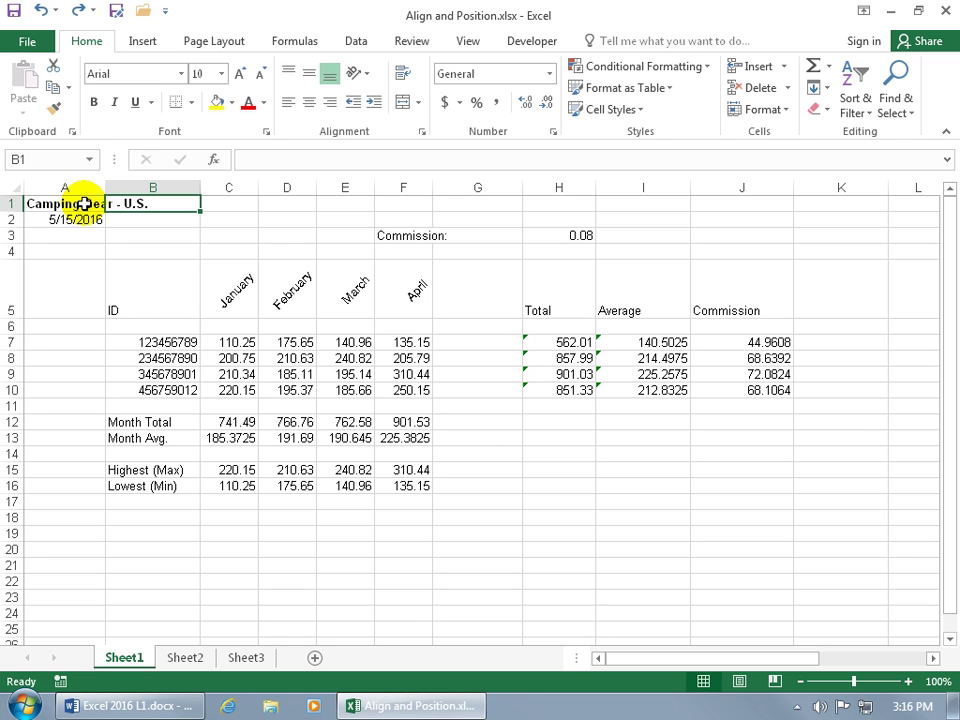
- Merge and center the title across A1:E1 and check the merged cell's reference
drag(30, 203, 357, 204)
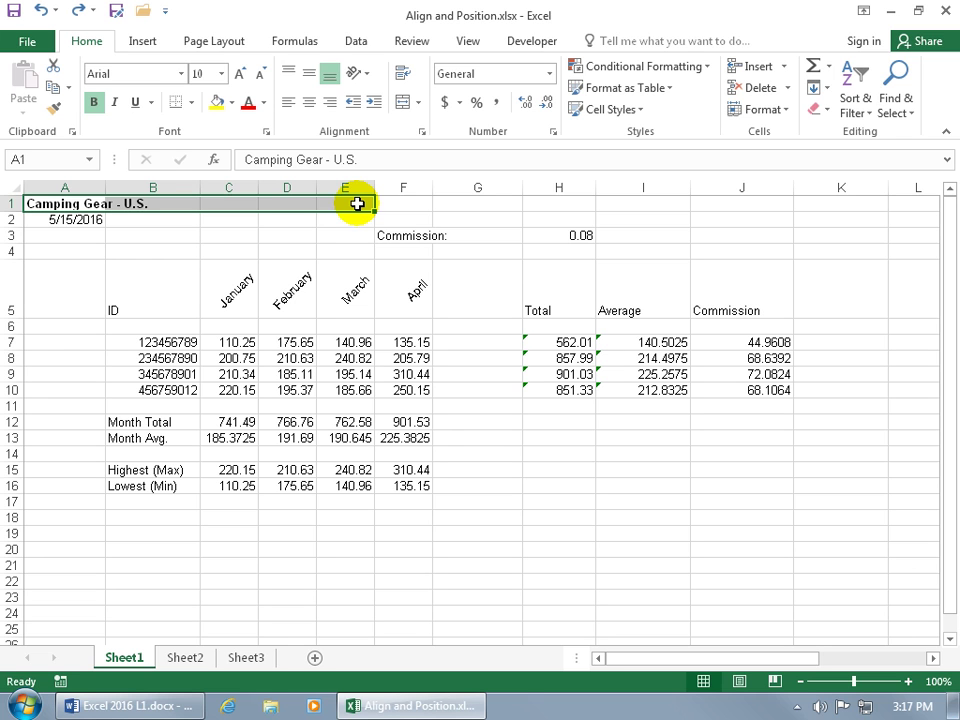
click(418, 103)
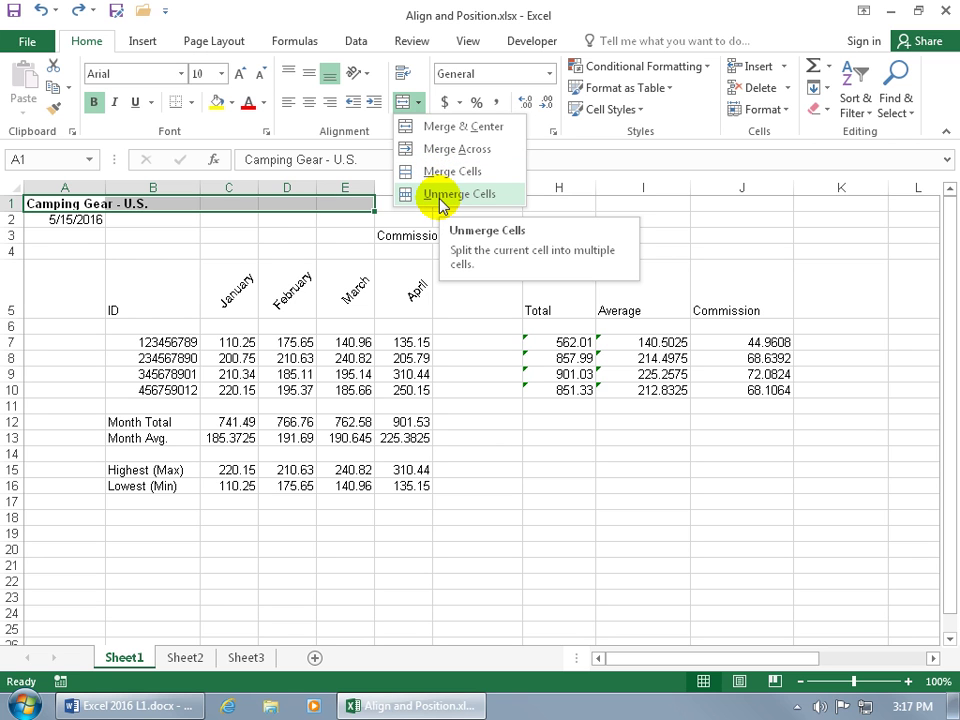
click(438, 126)
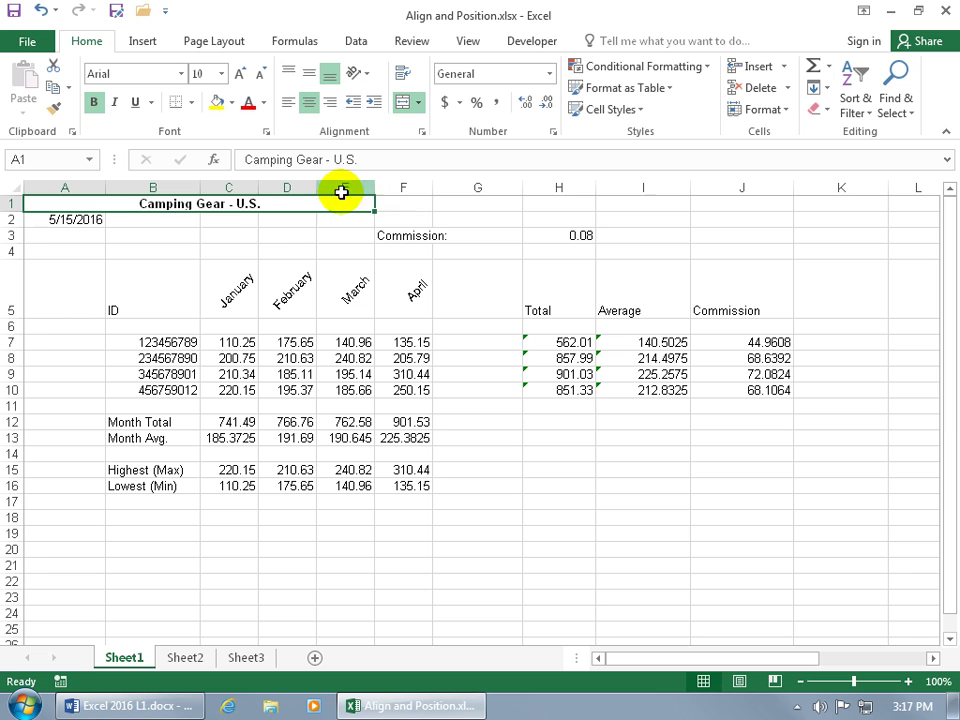
click(186, 246)
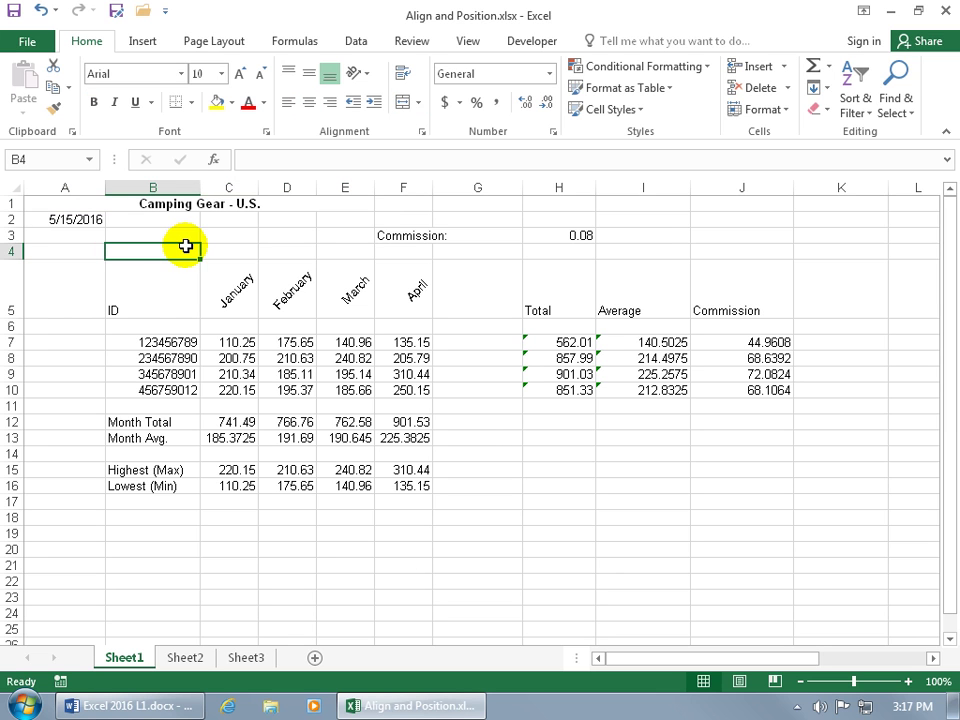
click(163, 202)
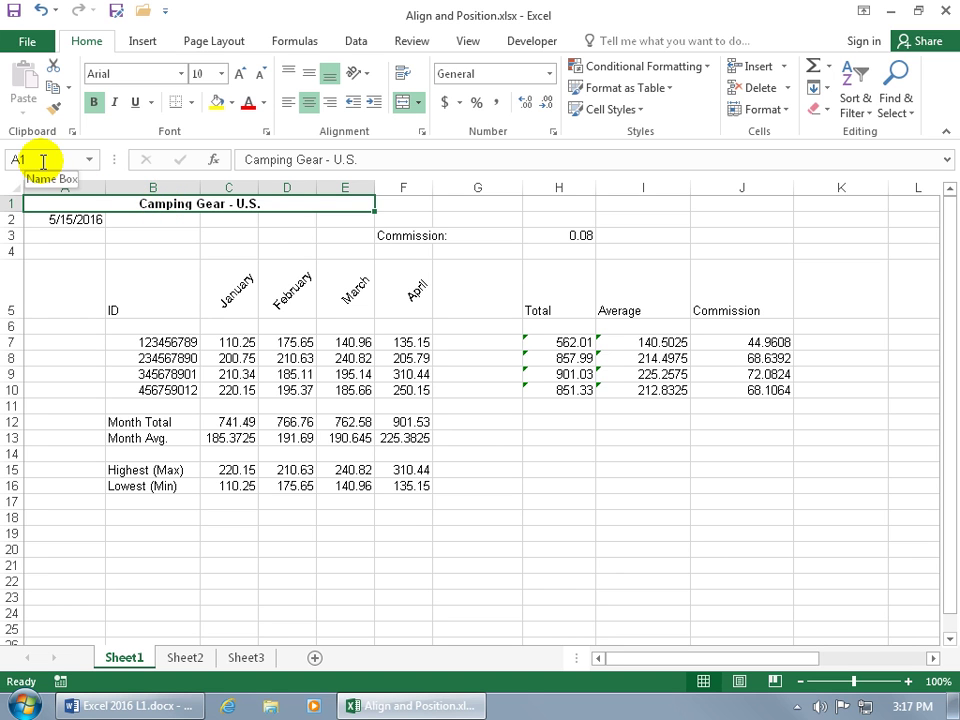
click(226, 203)
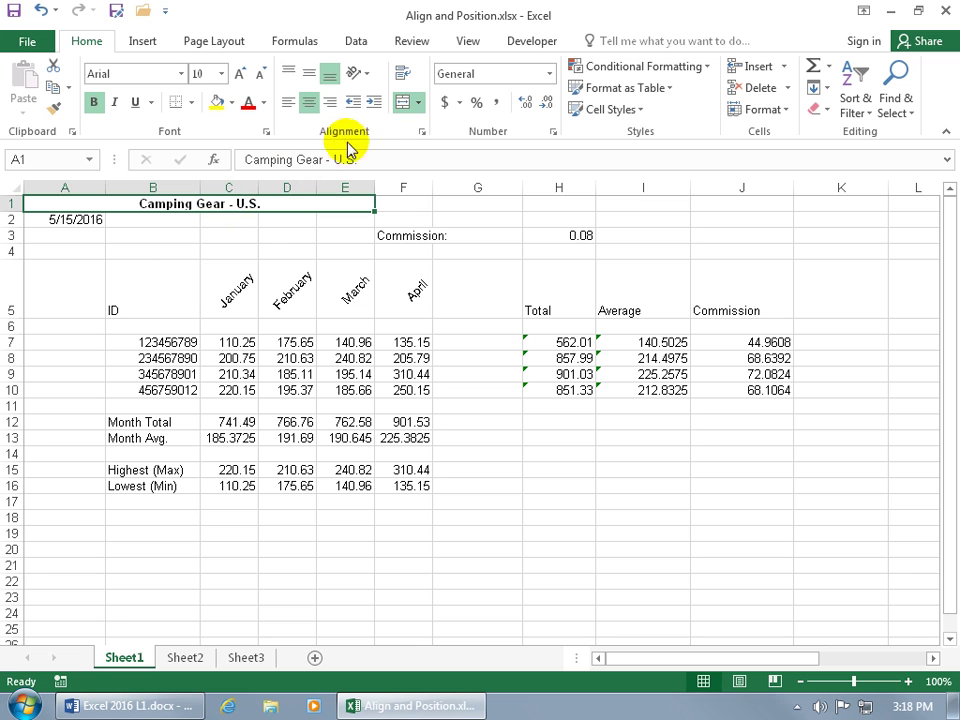
- Unmerge the title cell A1:E1, undo that, and split it again using Unmerge Cells
click(405, 103)
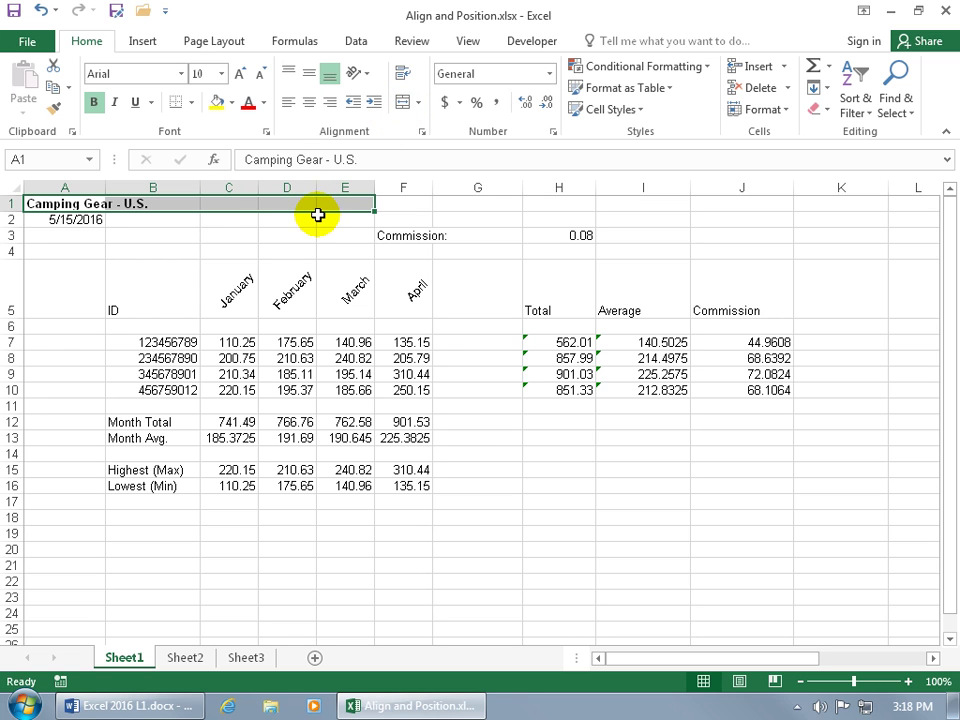
click(41, 10)
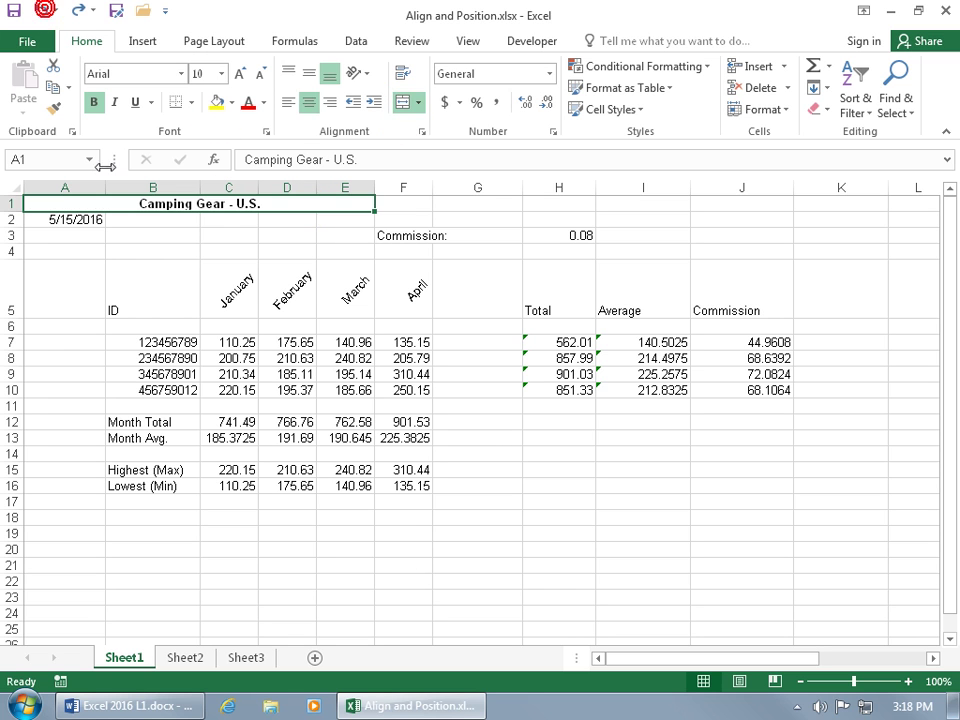
click(419, 102)
click(445, 195)
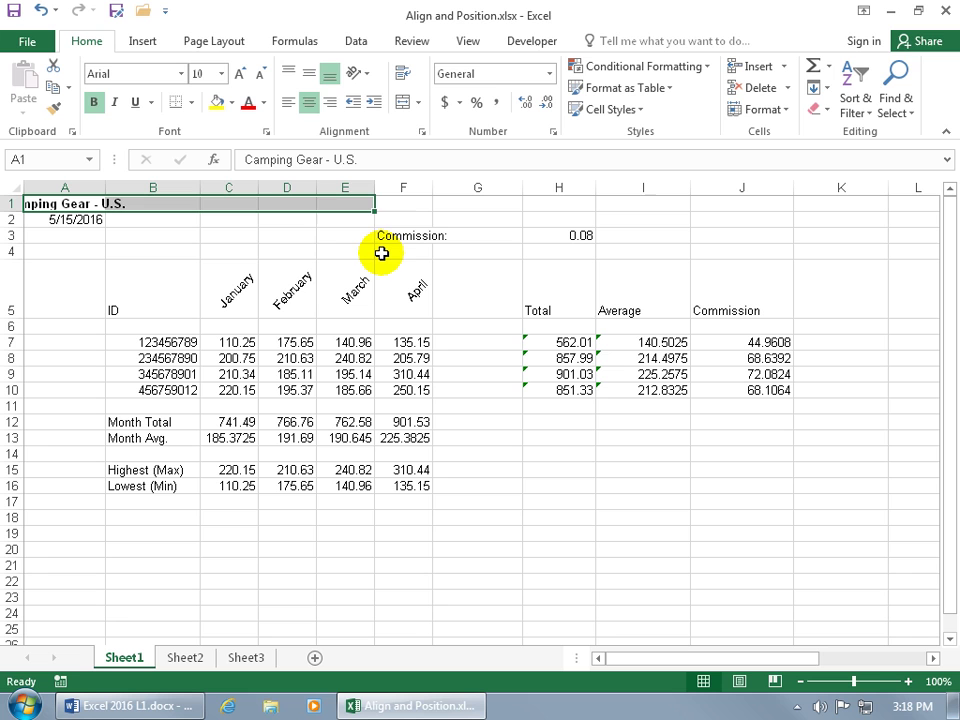
click(86, 237)
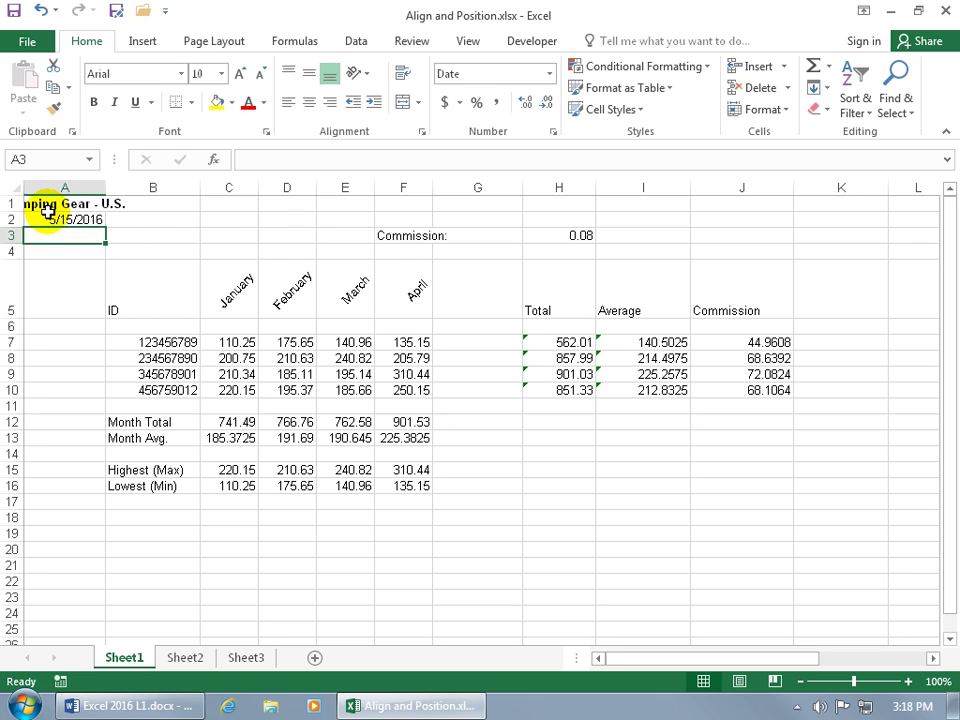
- Left-align the title in A1, trying right alignment in between
click(55, 203)
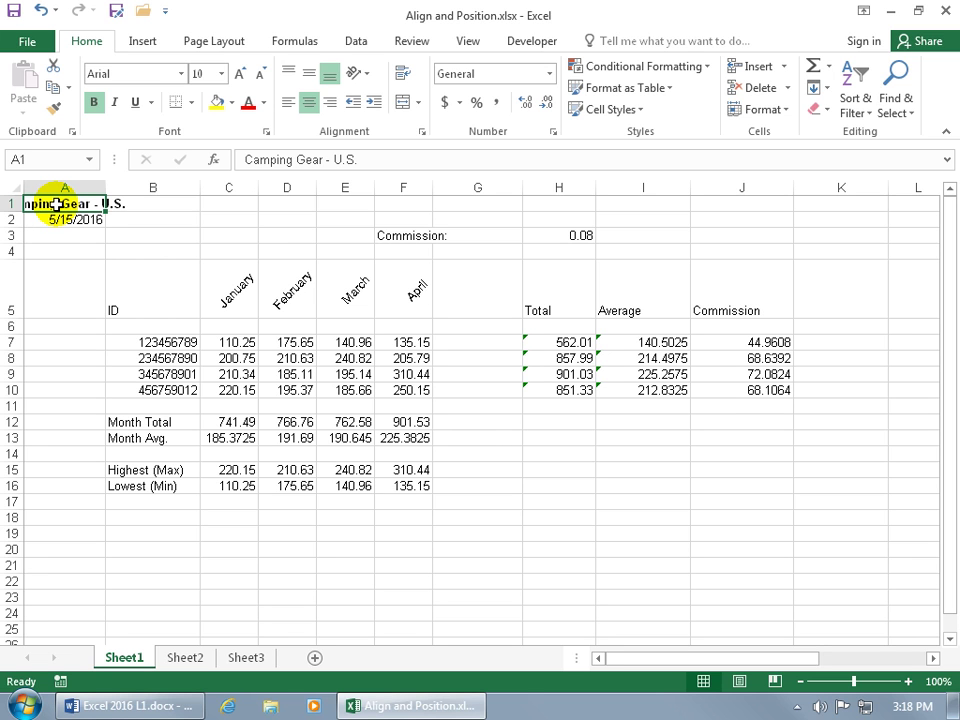
click(290, 106)
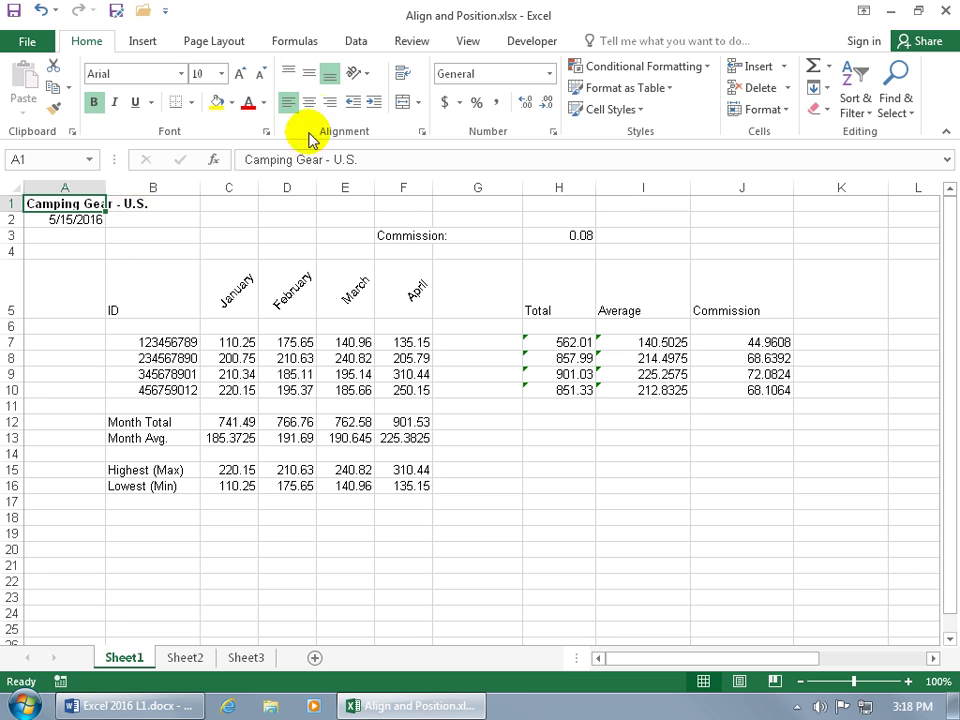
click(329, 102)
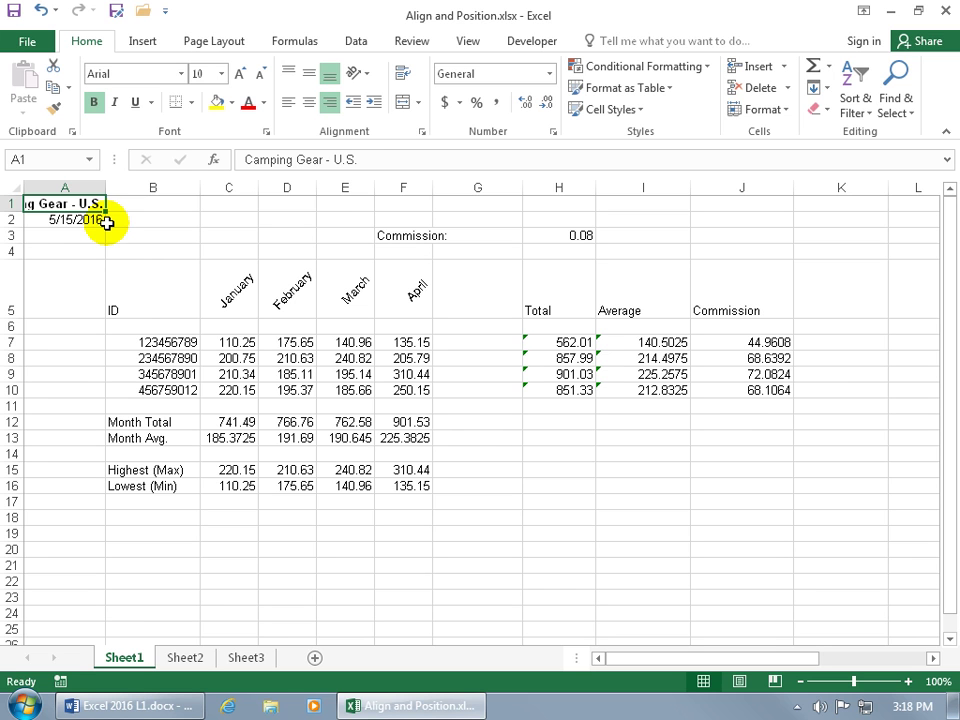
click(284, 104)
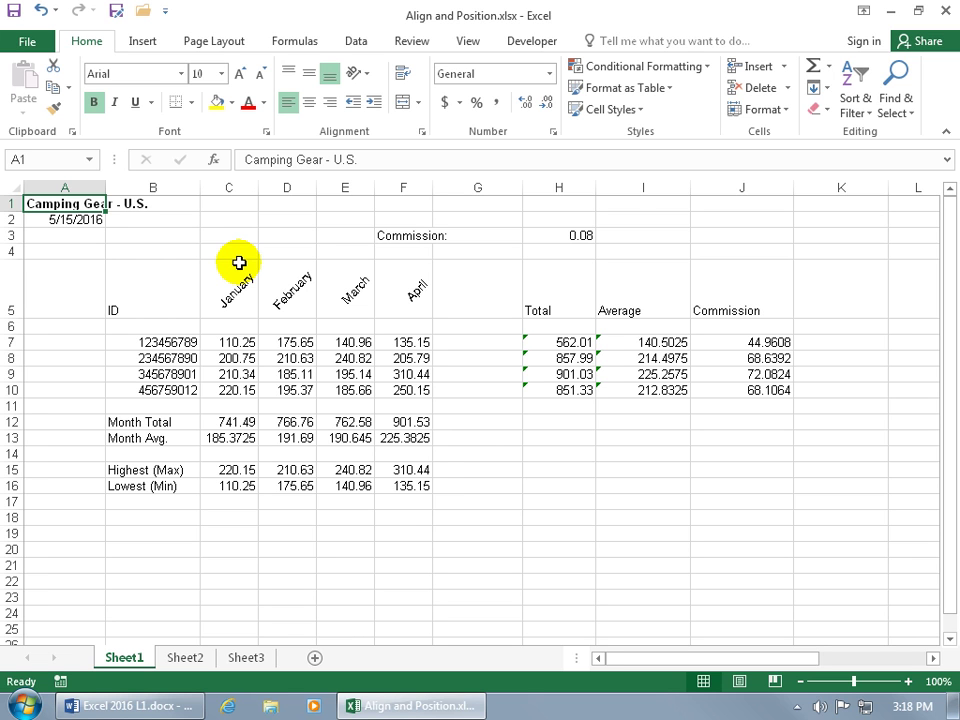
- Enter 6 in B1 and apply Wrap Text to the title in A1
click(150, 205)
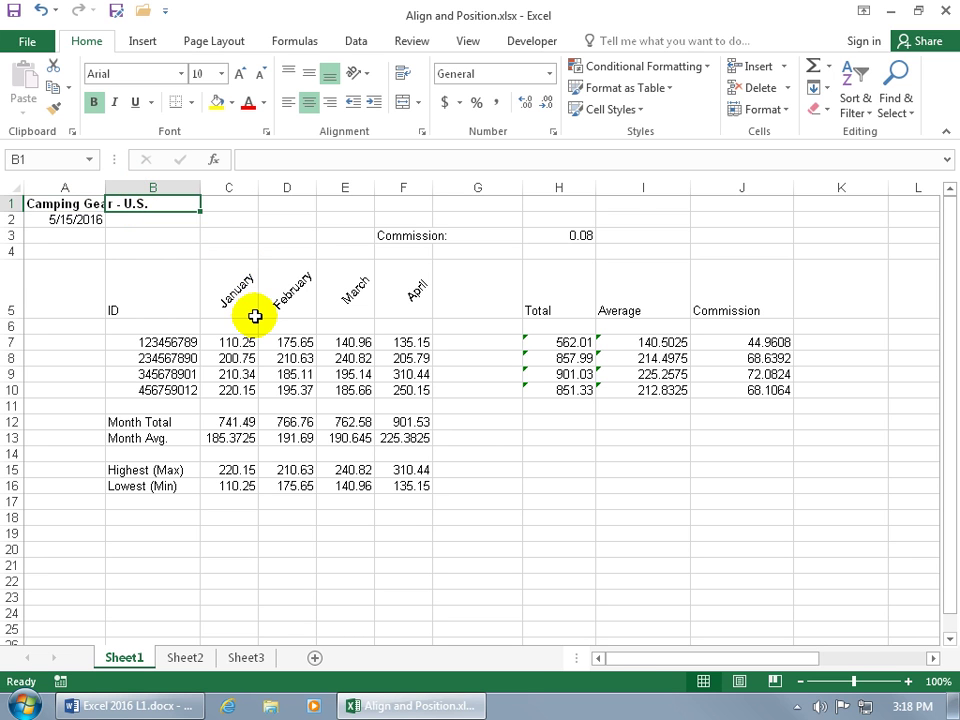
text(6)
key(Return)
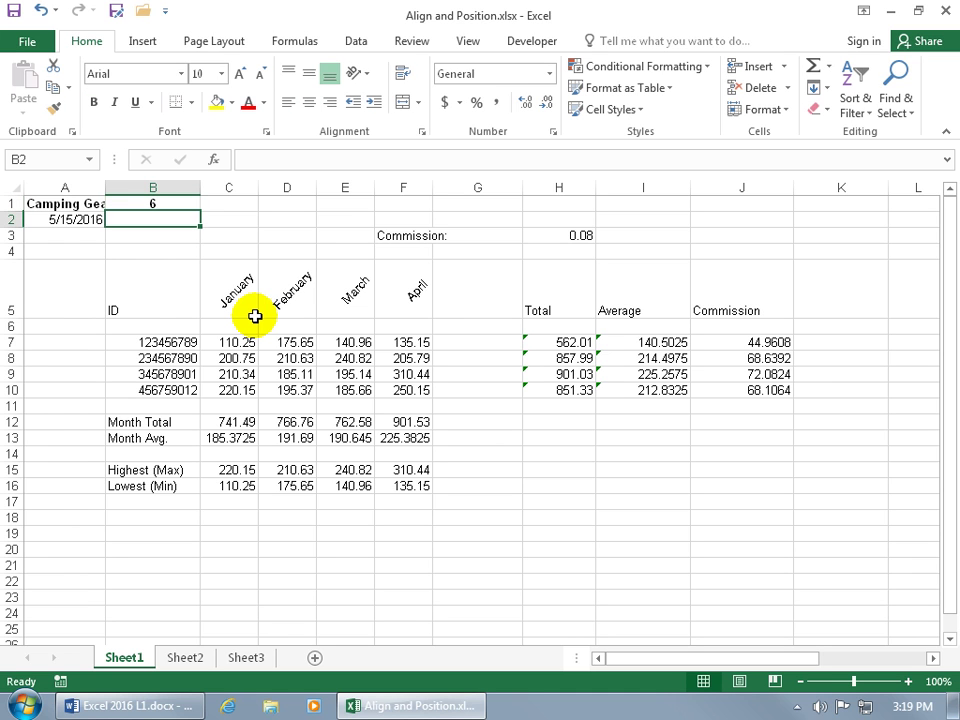
click(70, 205)
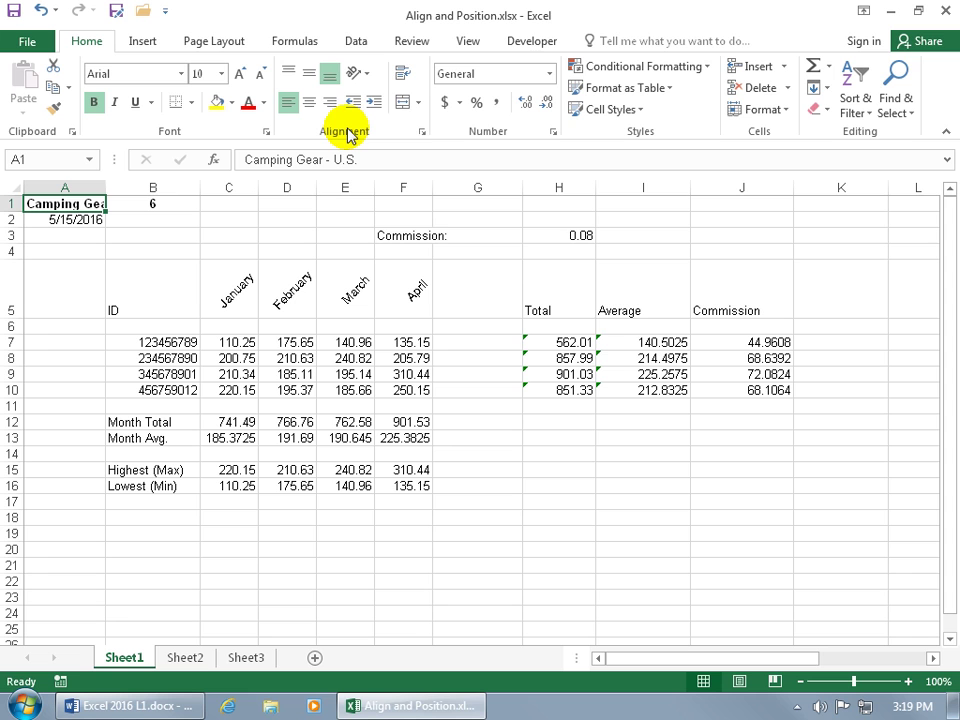
click(403, 75)
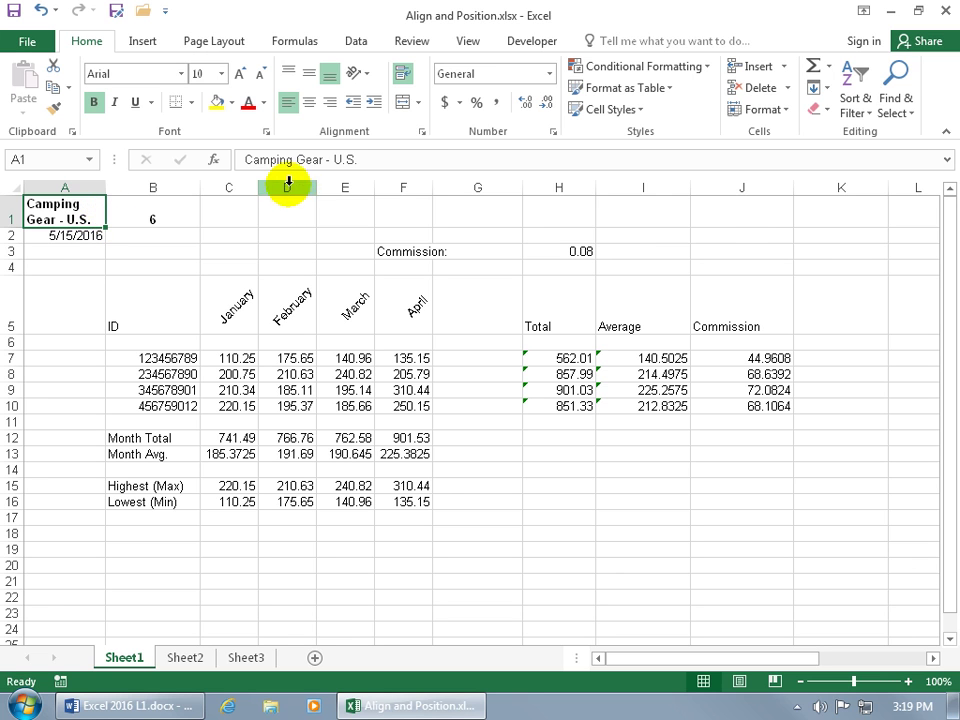
- Append "and continued the text" to the wrapped title in A1
click(423, 161)
text(and con)
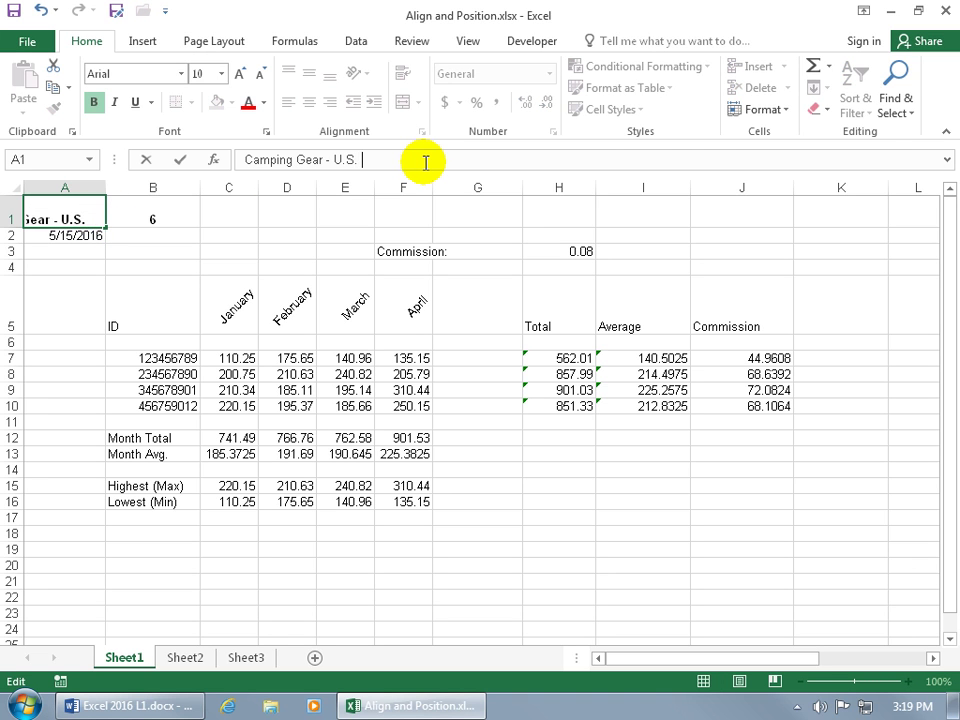
text(tinued)
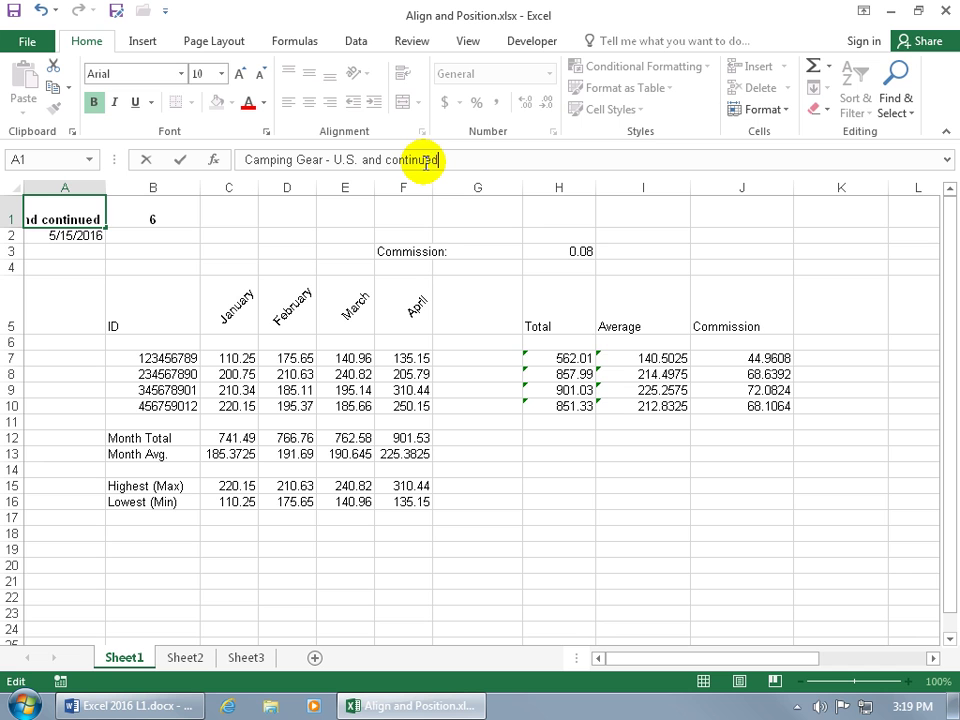
text( the text)
key(Return)
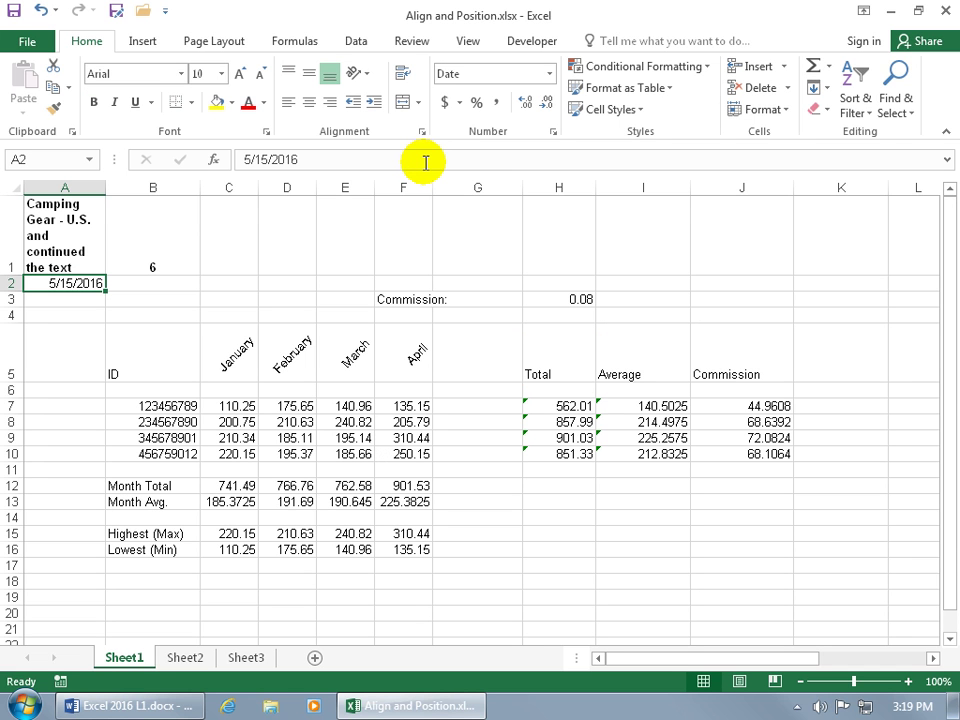
- Turn off Wrap Text for the title in A1
click(170, 257)
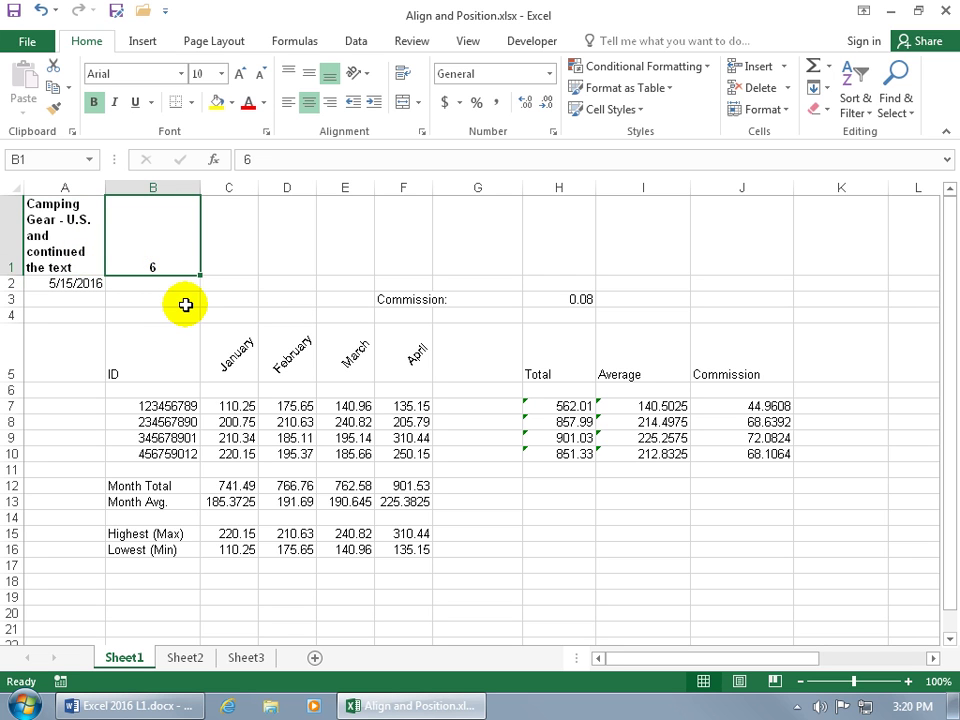
click(68, 244)
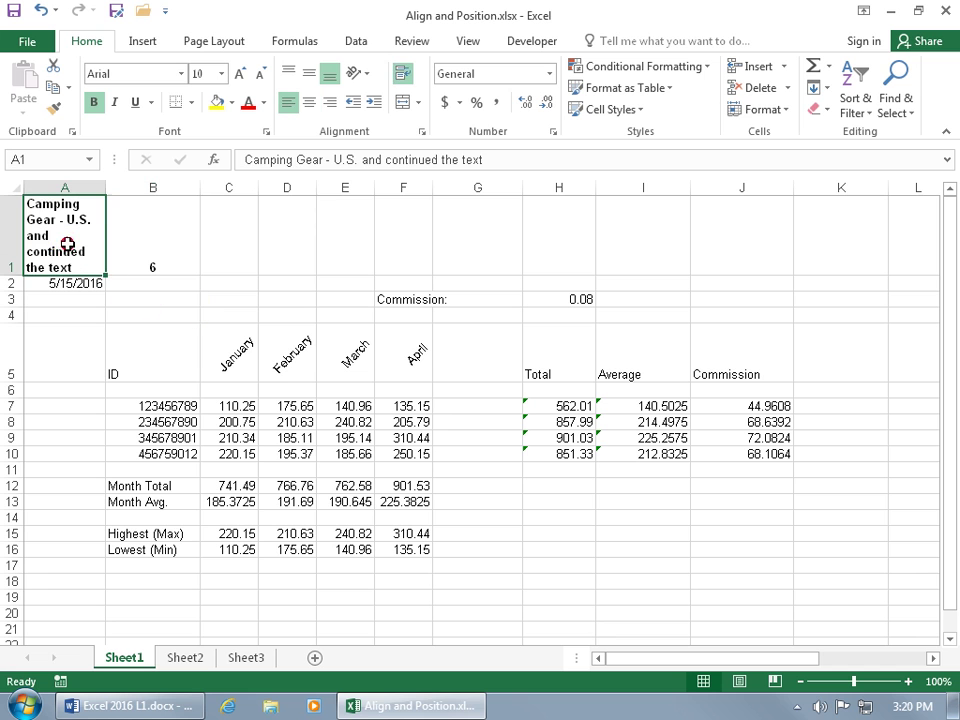
click(402, 74)
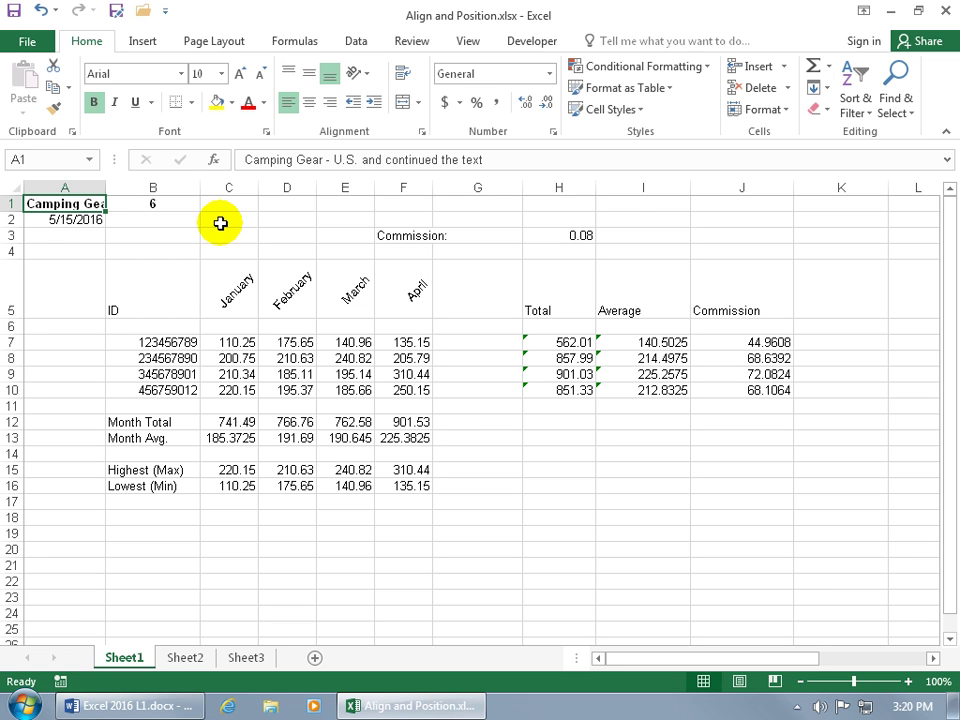
- Set the left indent of the title in A1 to 2 and clear the contents of B1
click(423, 140)
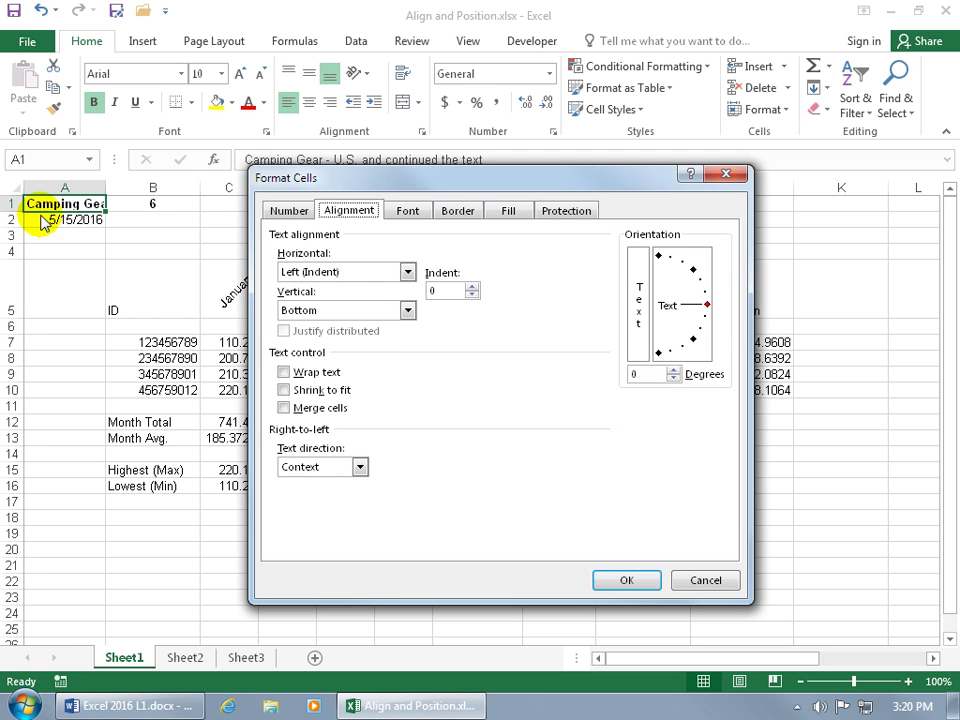
click(472, 286)
click(472, 286)
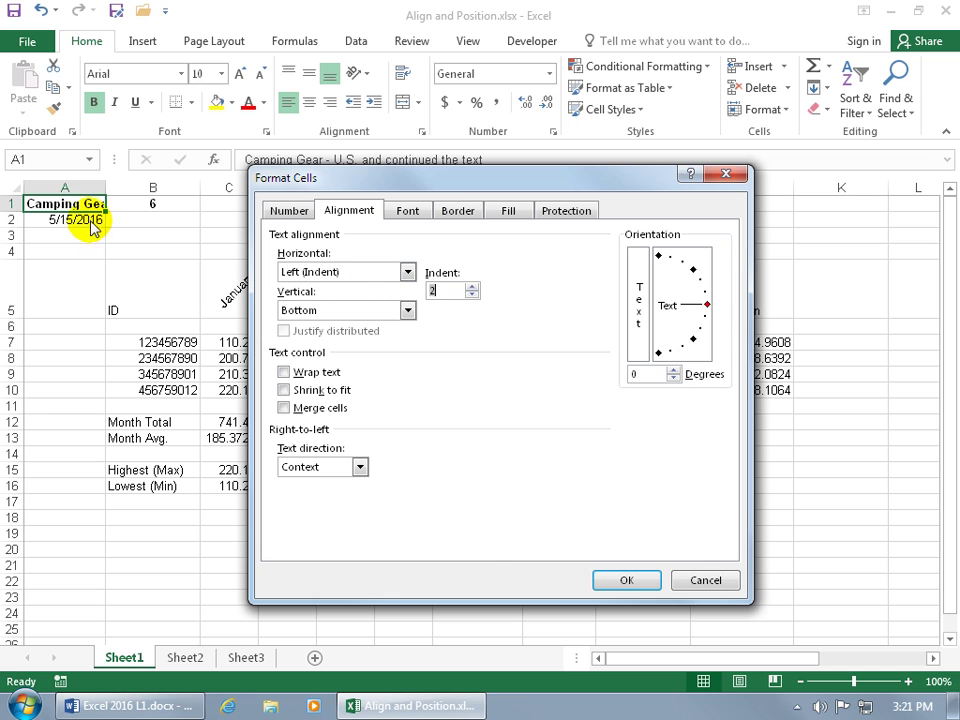
click(621, 577)
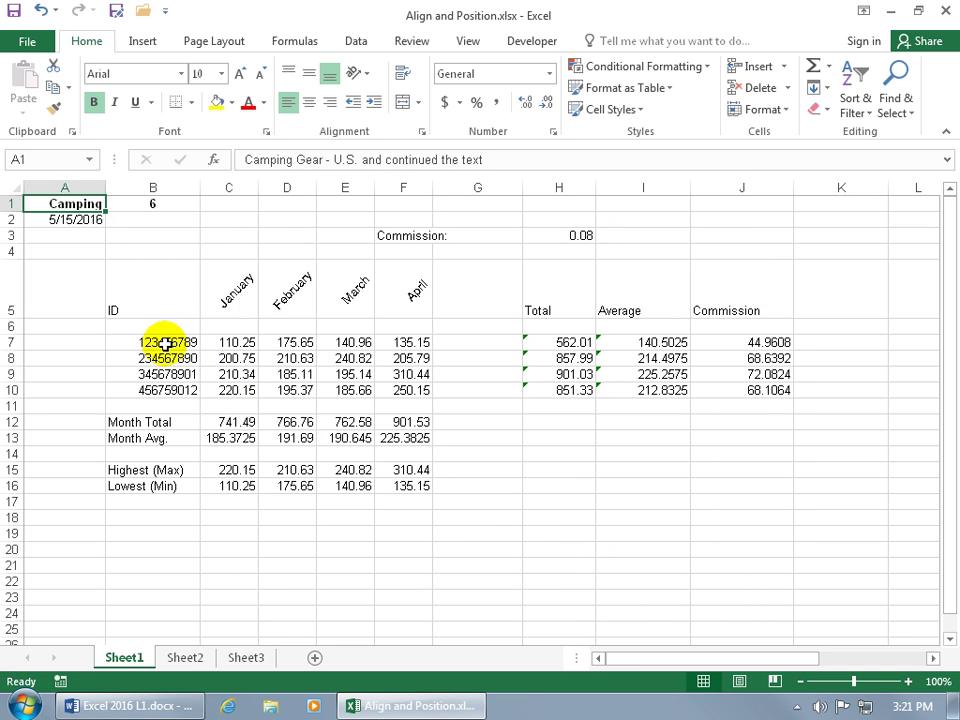
click(174, 202)
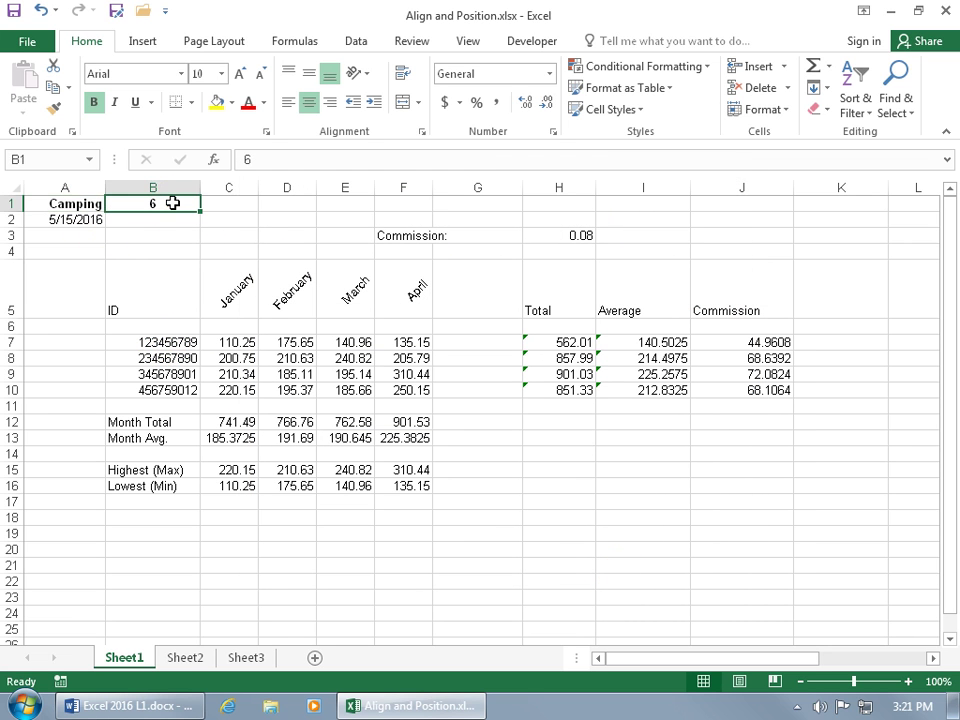
key(Delete)
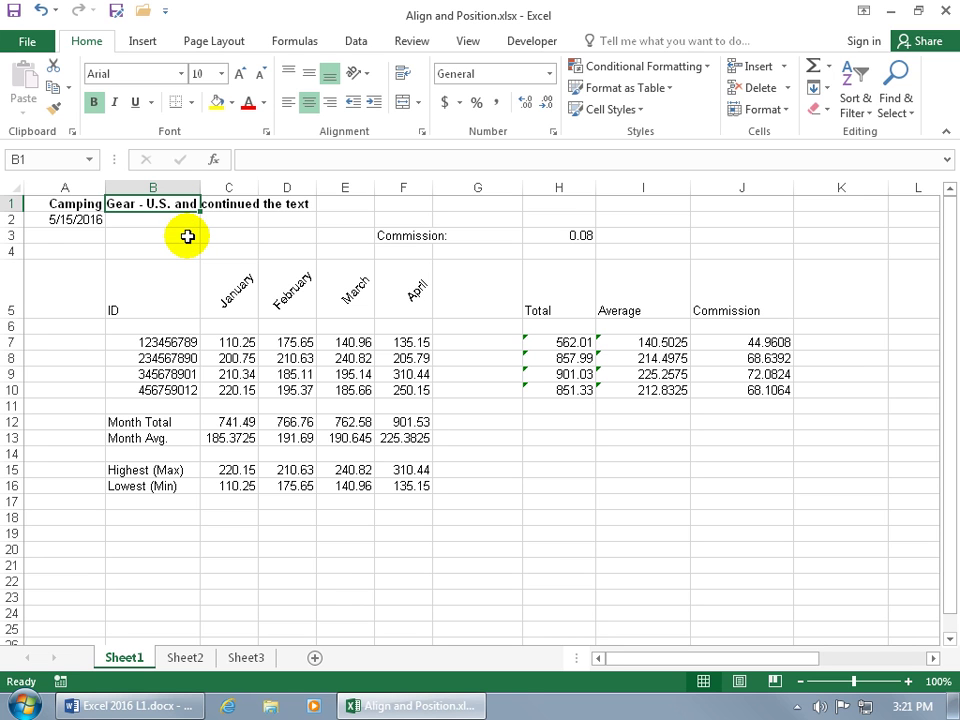
- Open the cell formatting of A1, look over the horizontal alignment options and set the indent back to 0
right_click(71, 204)
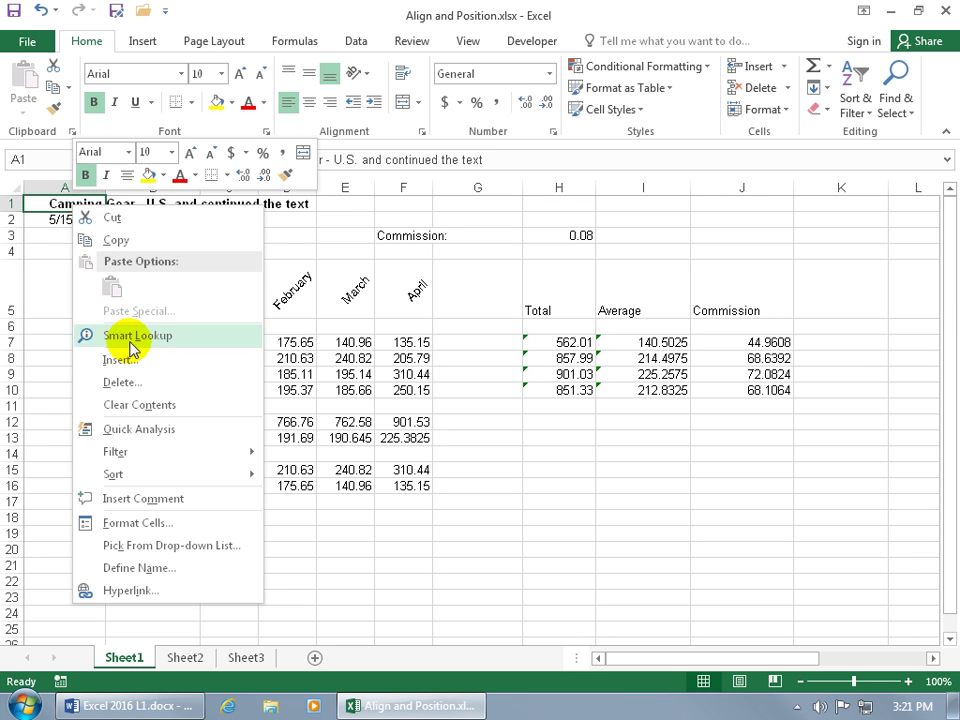
click(143, 523)
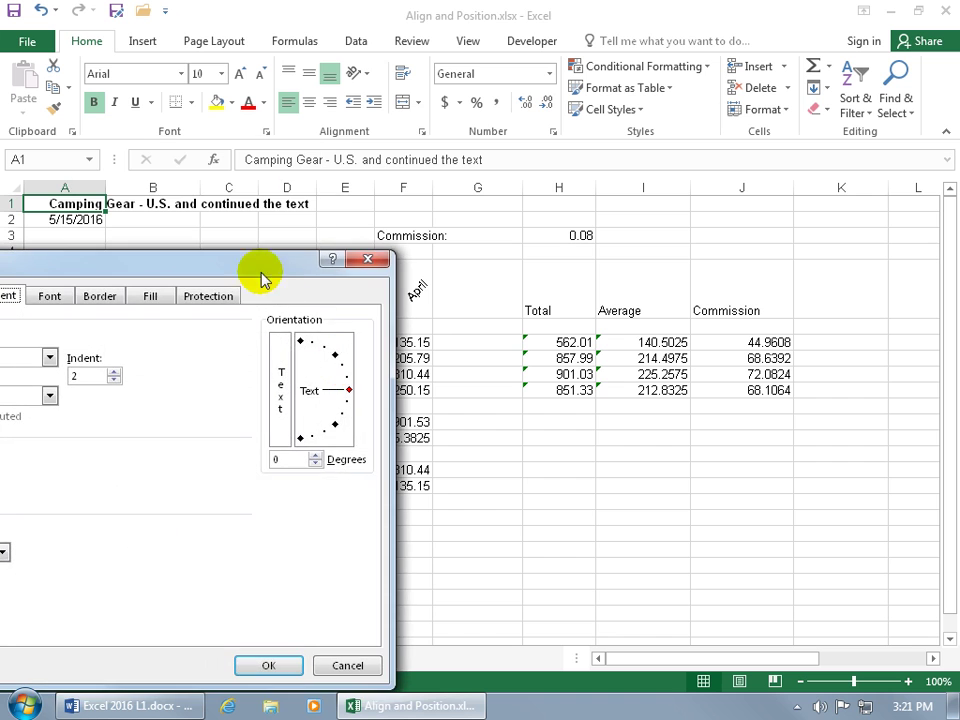
drag(258, 272, 430, 200)
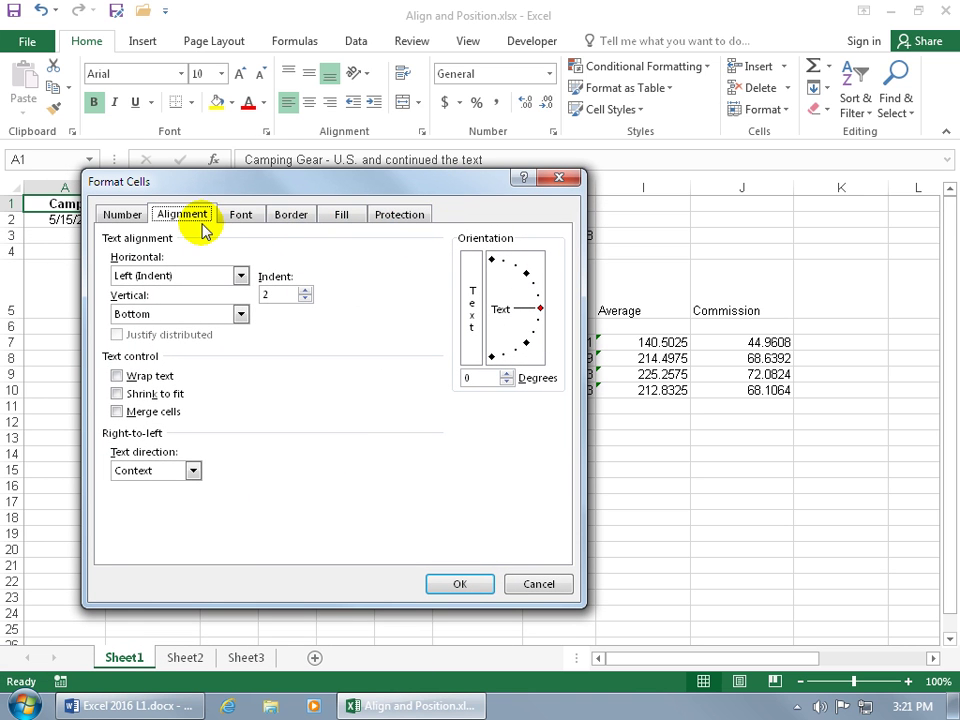
click(240, 275)
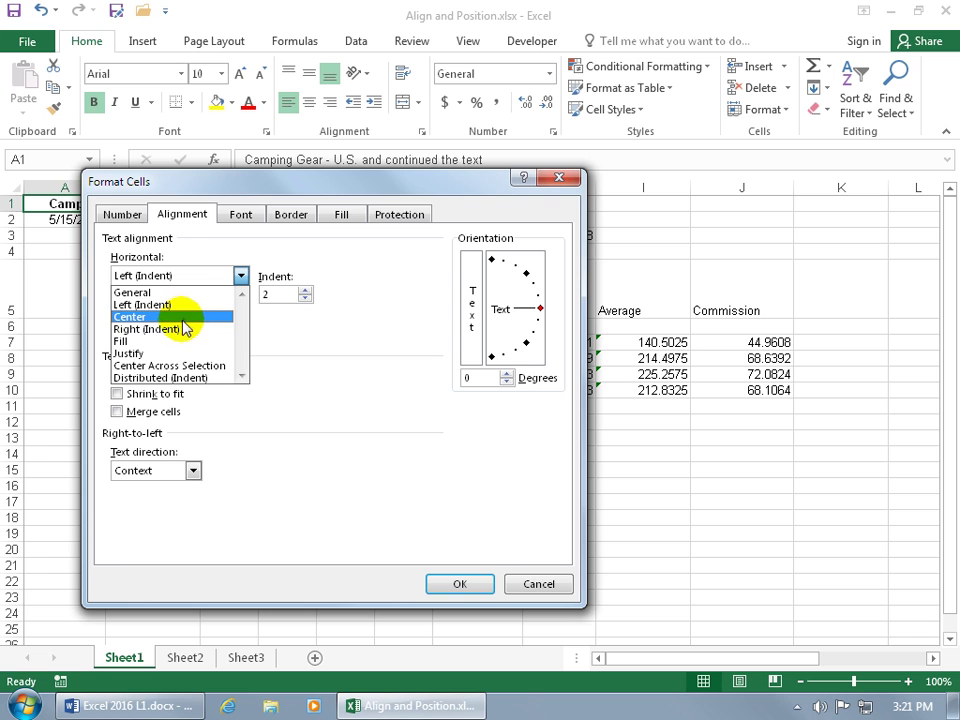
click(260, 317)
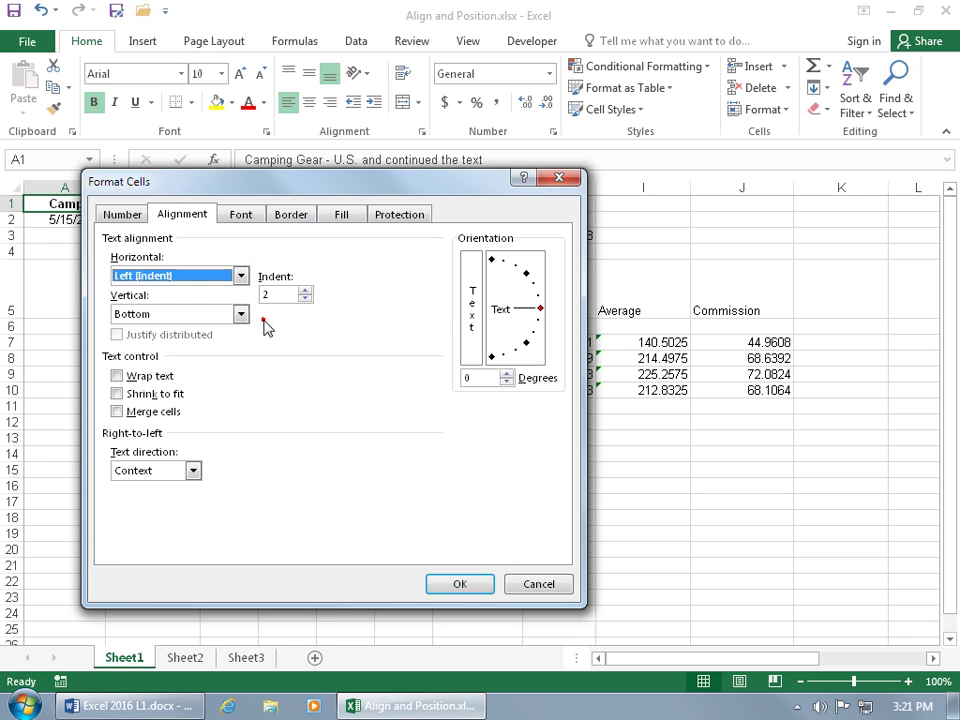
click(304, 298)
click(304, 298)
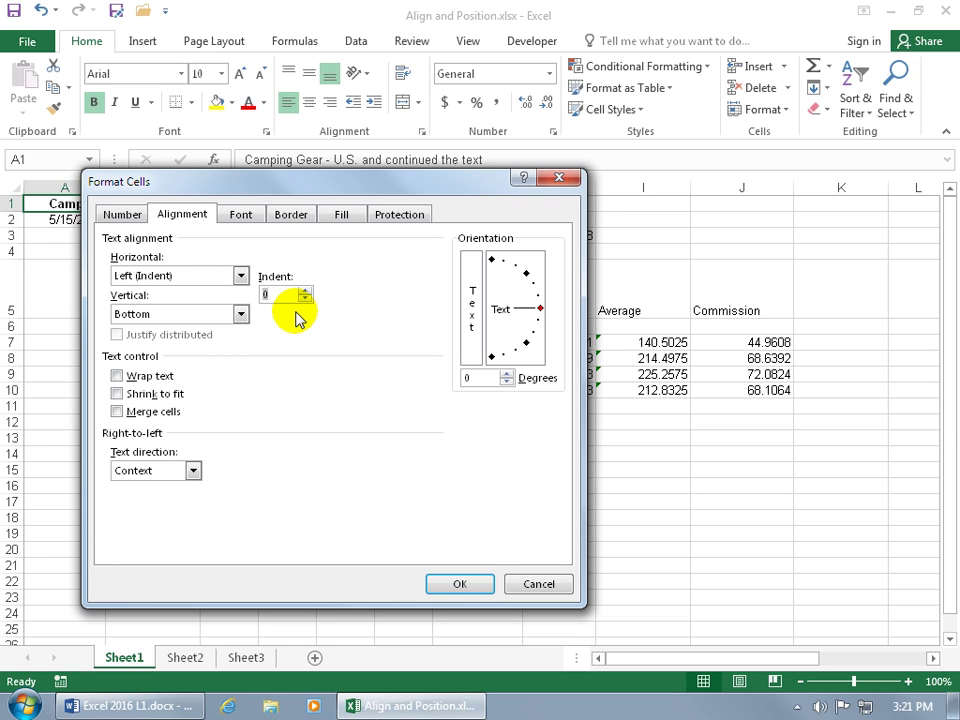
- Look through the vertical alignment and text direction options for A1, keeping Bottom and Context
click(240, 314)
click(240, 316)
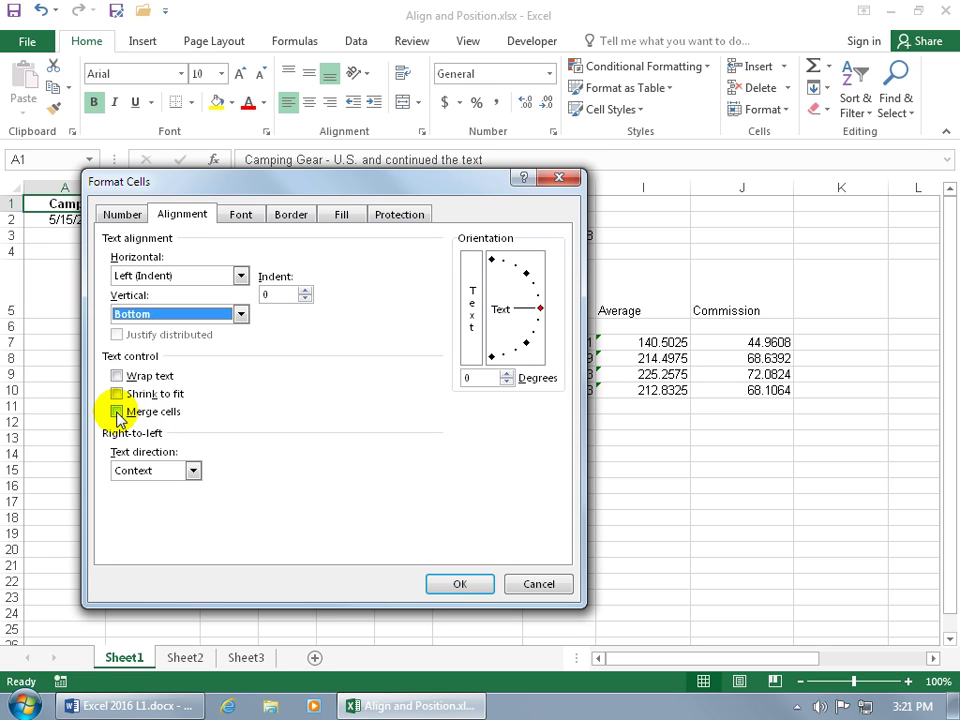
click(193, 470)
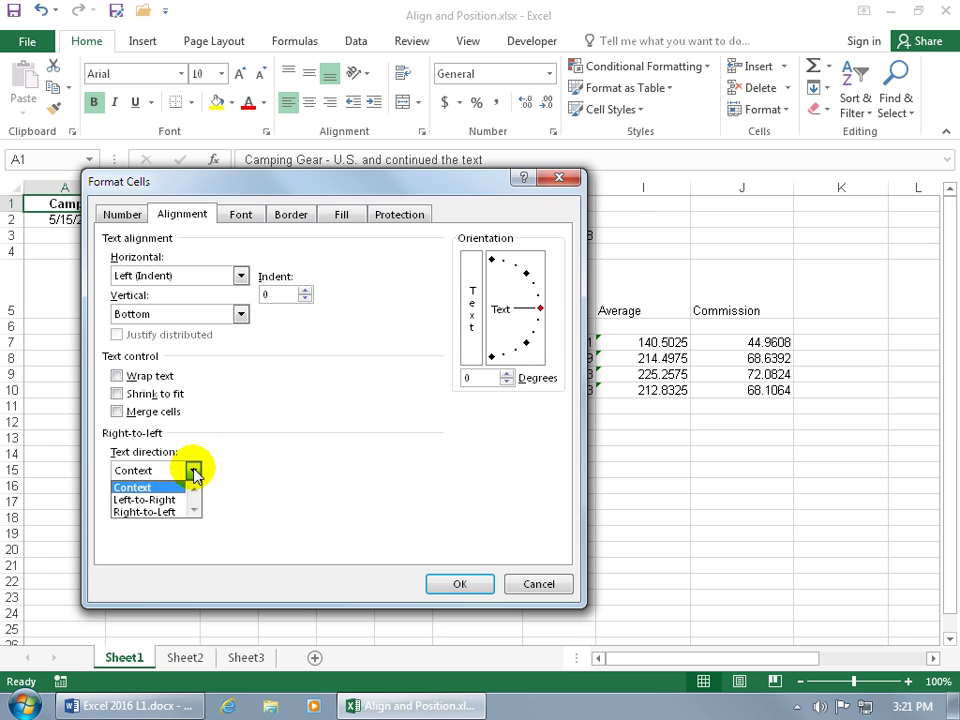
click(370, 437)
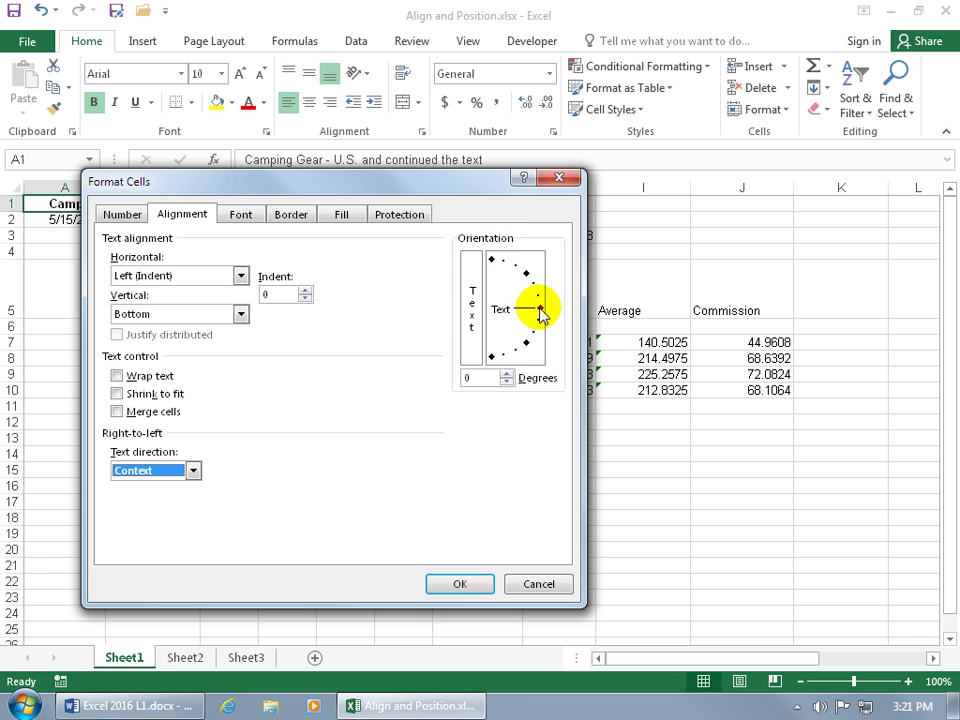
- Try a 15-degree text orientation for A1, return it to 0 degrees and apply the cell formatting
drag(540, 313, 539, 304)
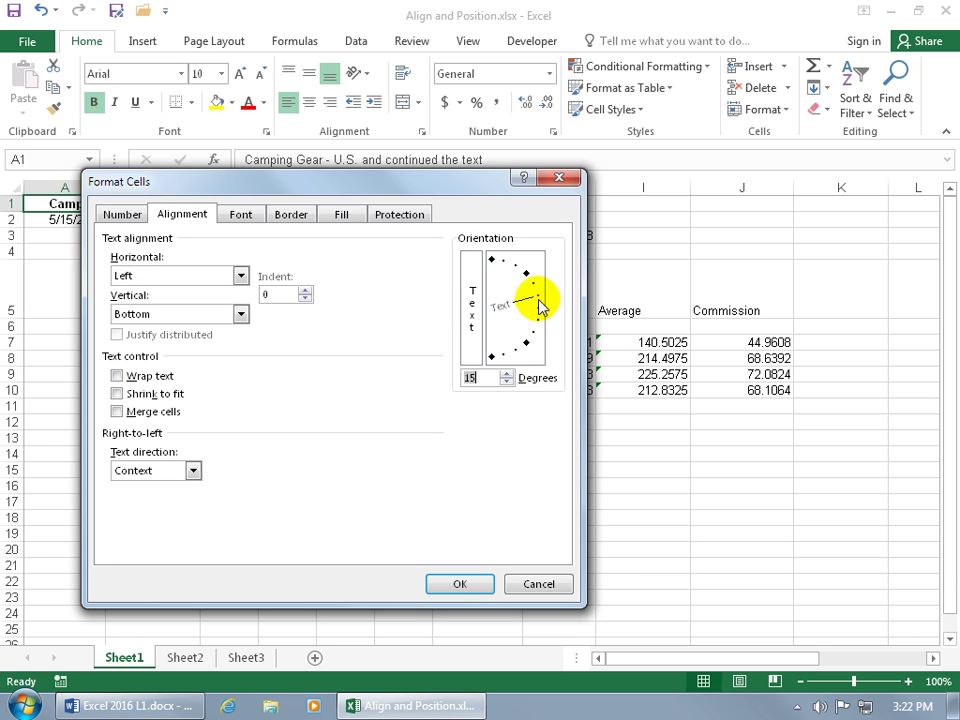
drag(493, 377, 537, 311)
click(458, 582)
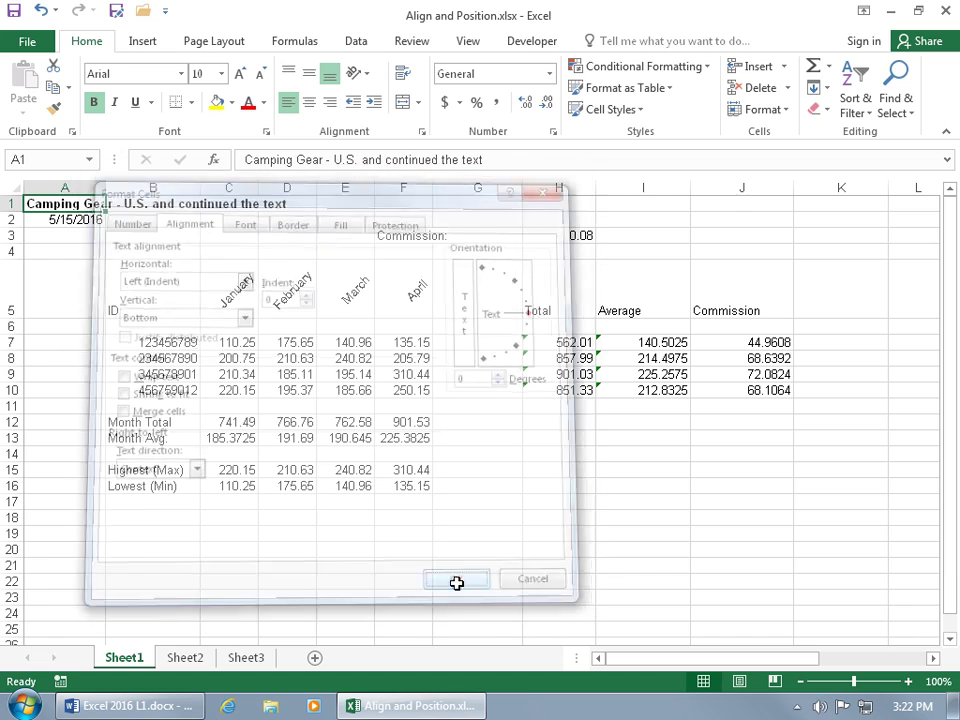